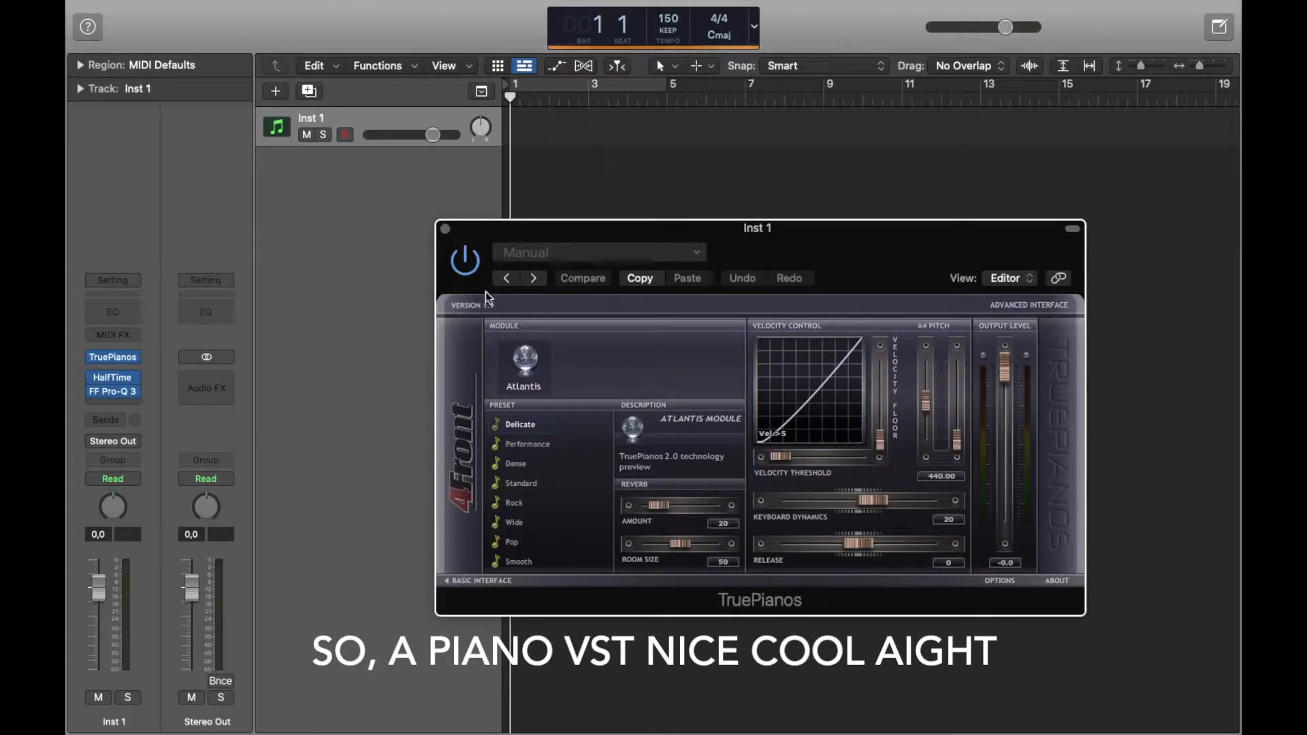
Step: Review the TruePianos, HalfTime and FF Pro-Q 3 plug-ins on the Inst 1 channel and close their windows
left_click(446, 229)
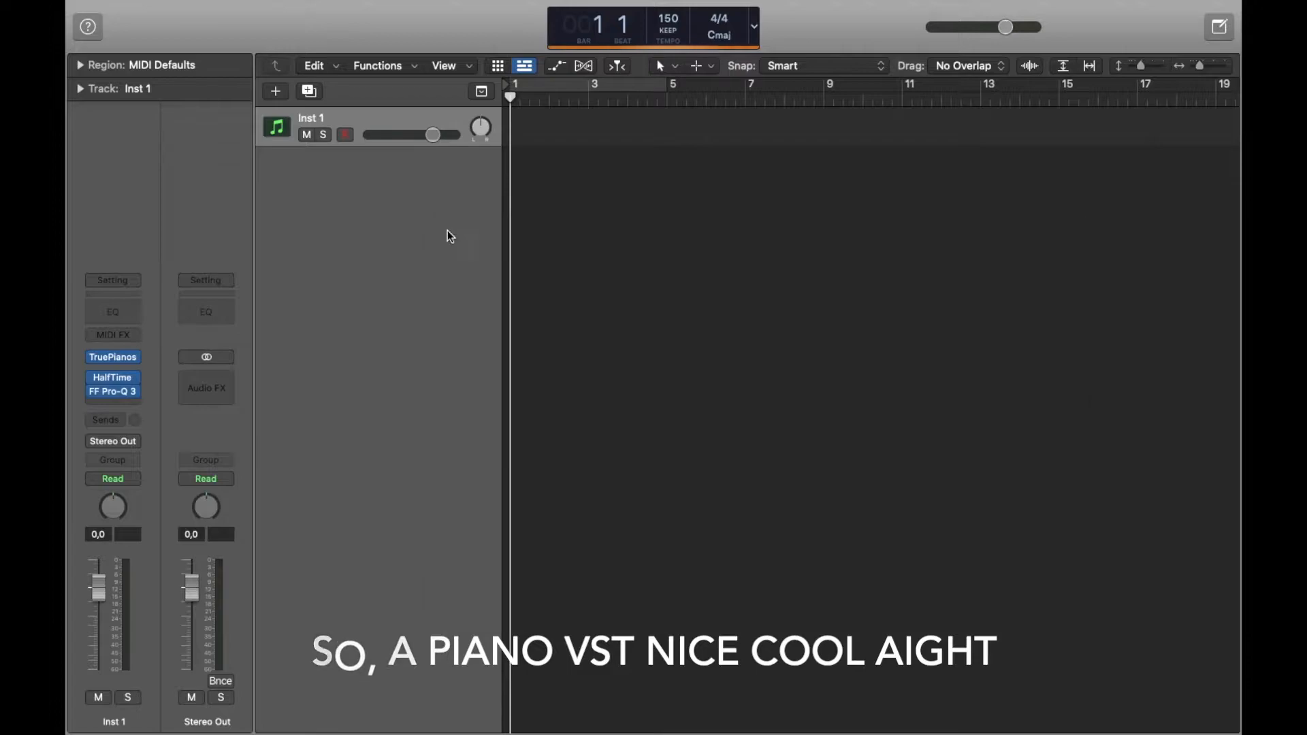
left_click(117, 383)
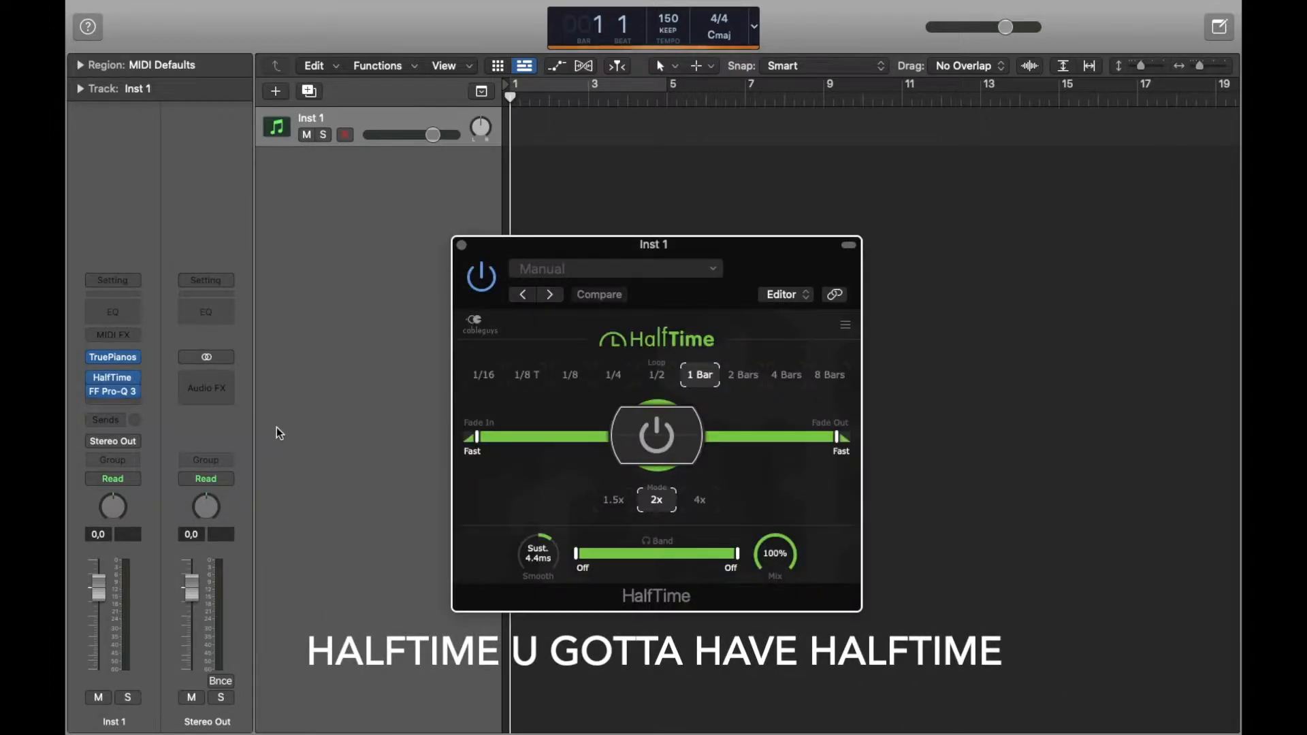
left_click(461, 245)
left_click(120, 396)
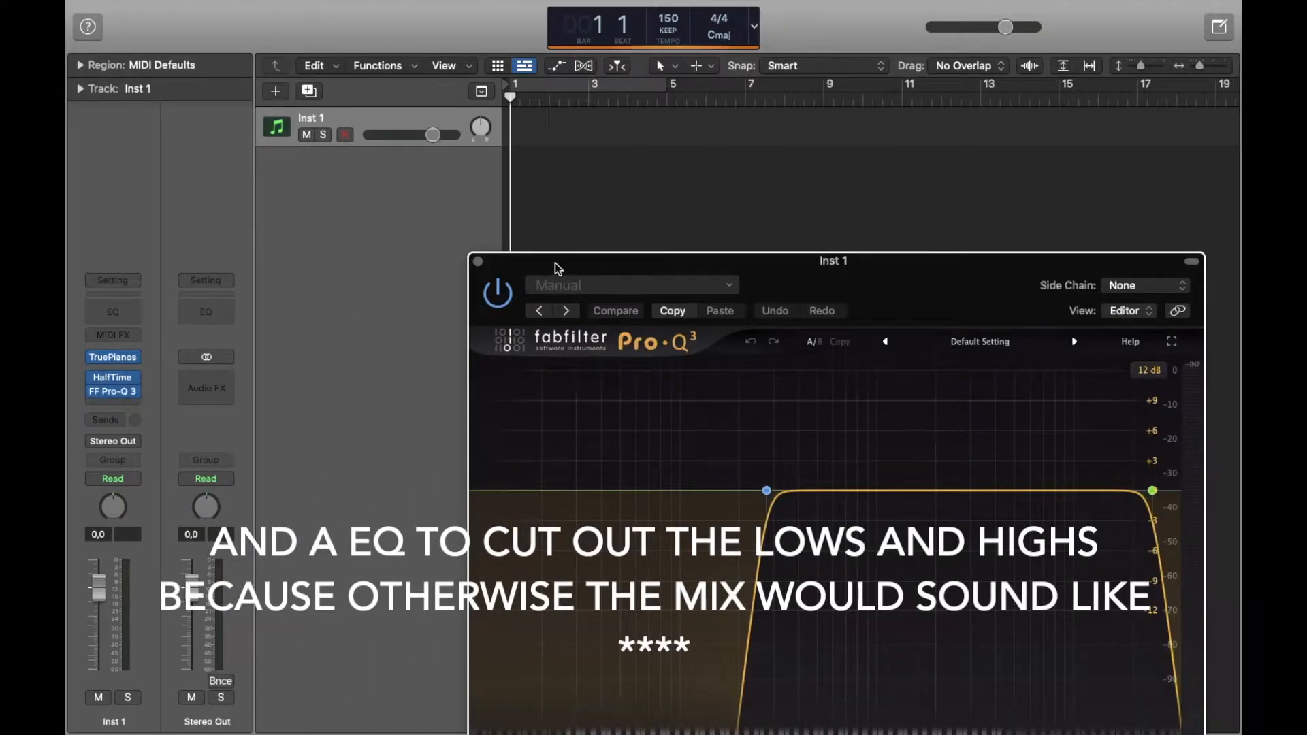
left_click_drag(558, 268, 542, 184)
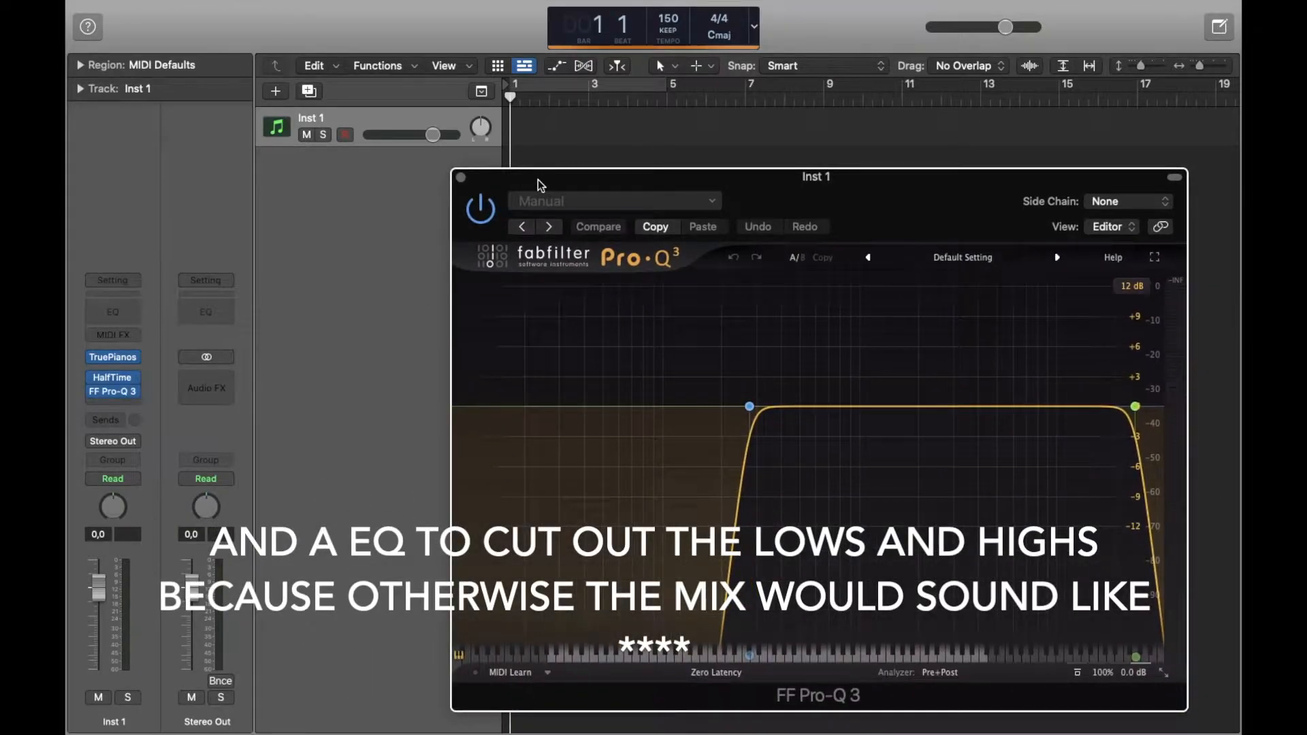
left_click(461, 178)
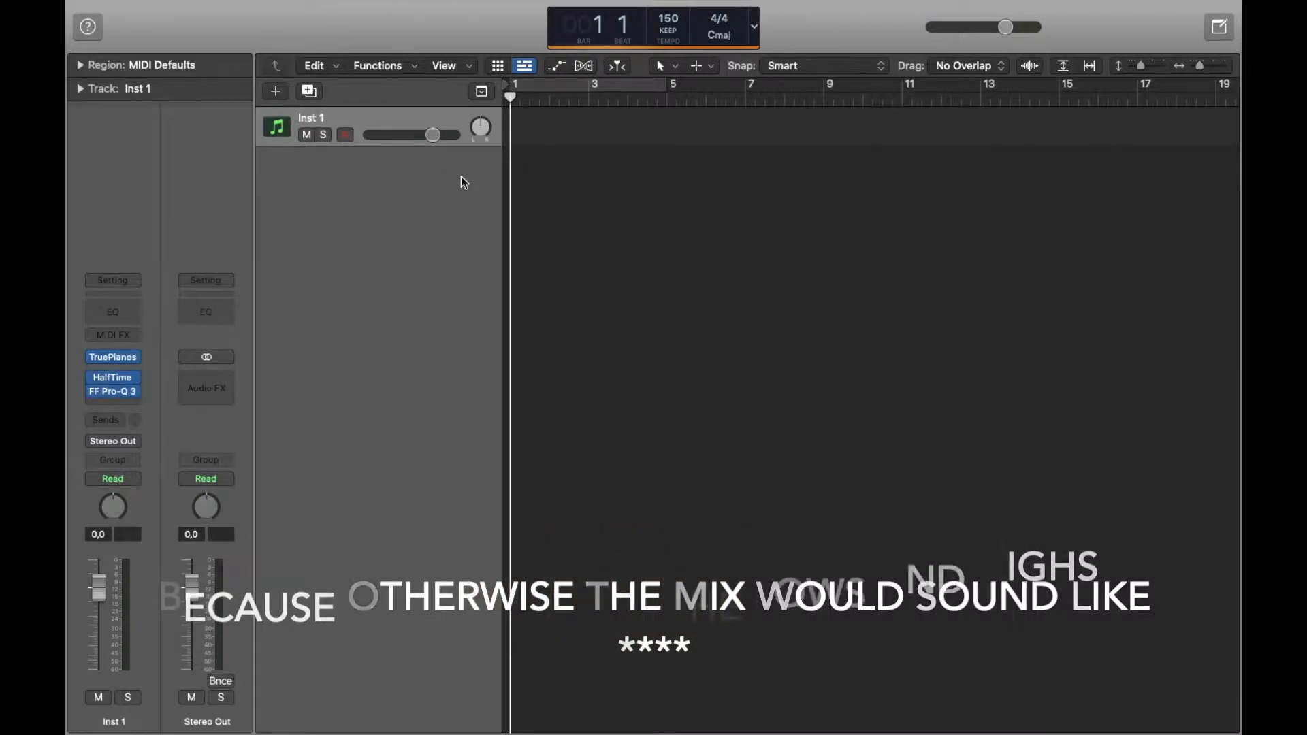
Step: Create an empty MIDI region on the Inst 1 track at bar 1 and lengthen it to four bars
right_click(521, 127)
left_click(537, 134)
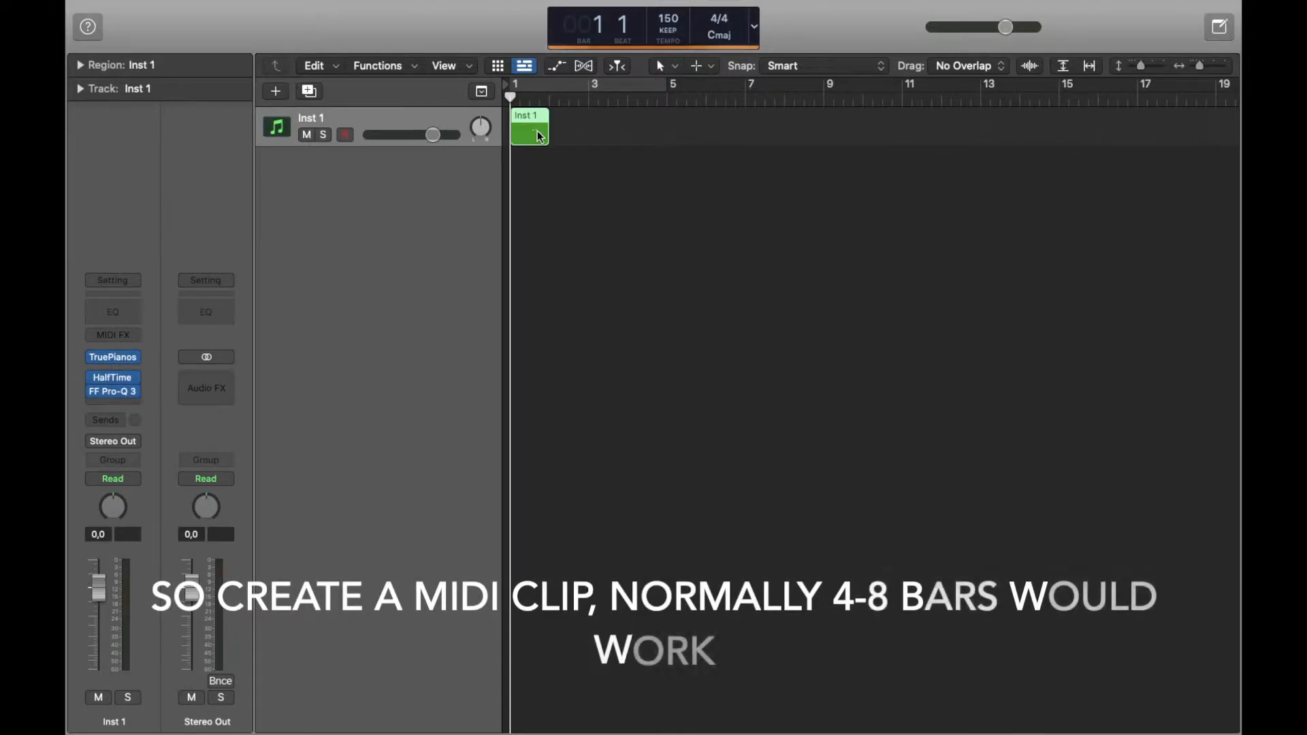
left_click_drag(551, 140, 666, 140)
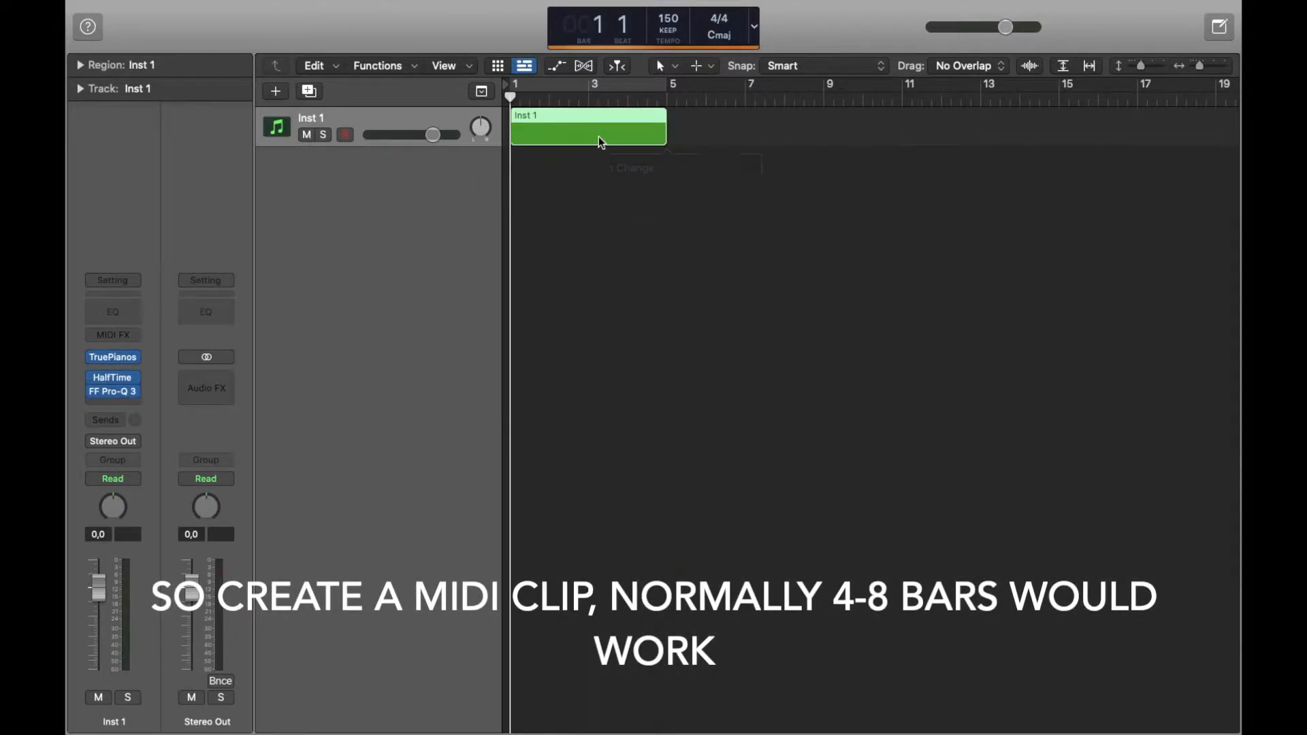
Step: Open the new region in an enlarged Piano Roll with the inspector hidden
double_click(600, 142)
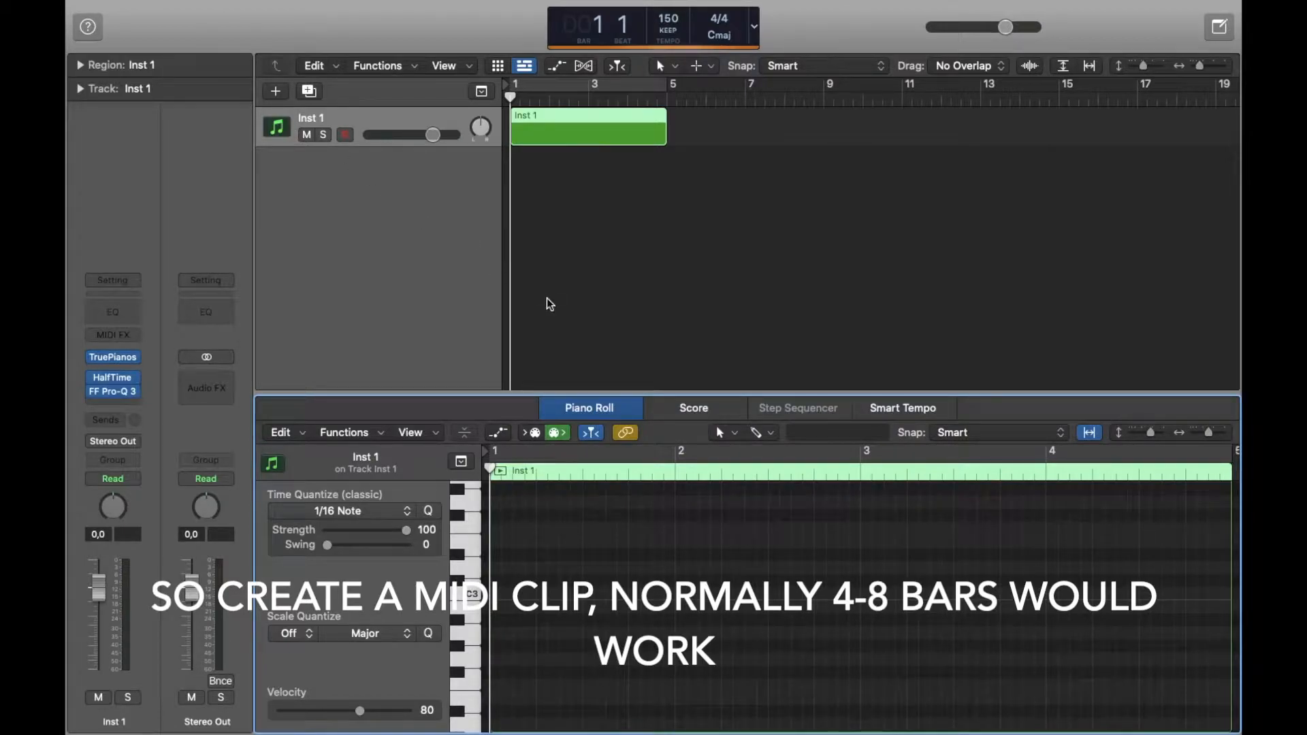
left_click_drag(516, 382, 508, 217)
key("i")
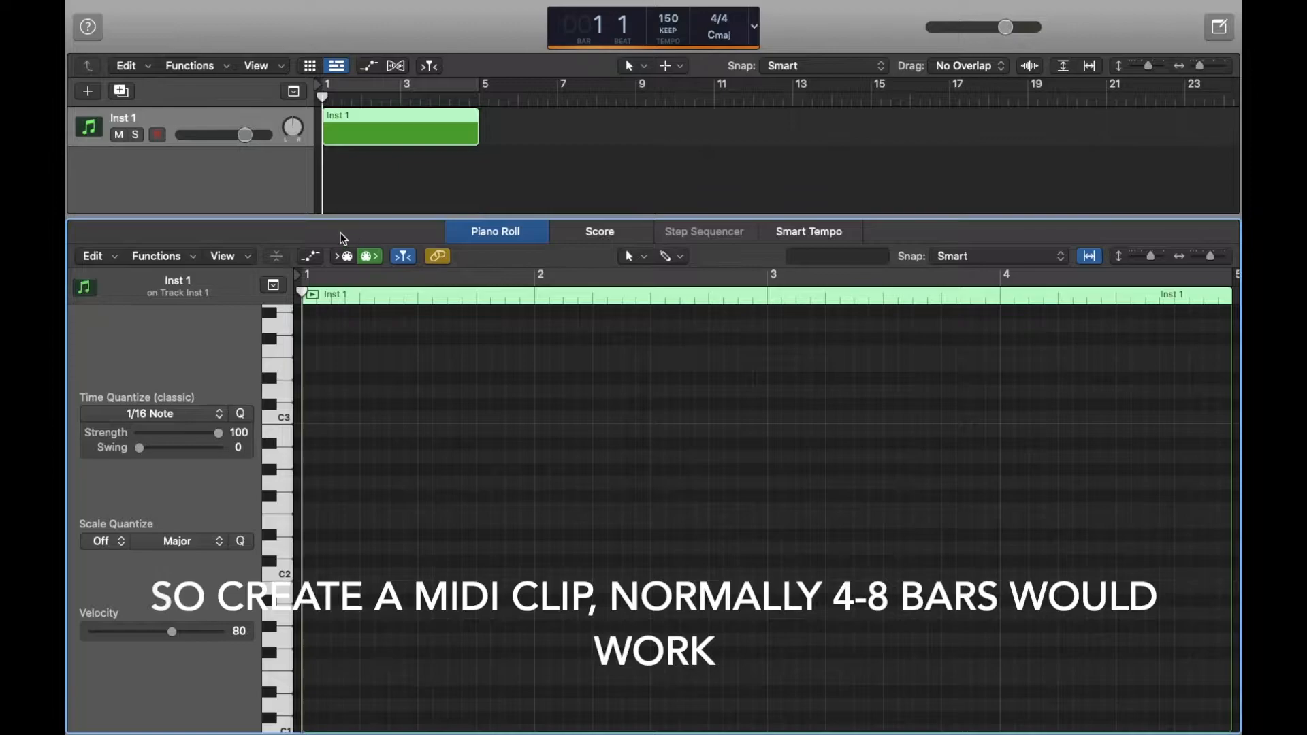
Step: Draw C#3 and G#3 notes that both fill bar 1 and play them back
scroll(418, 516, "up", 5)
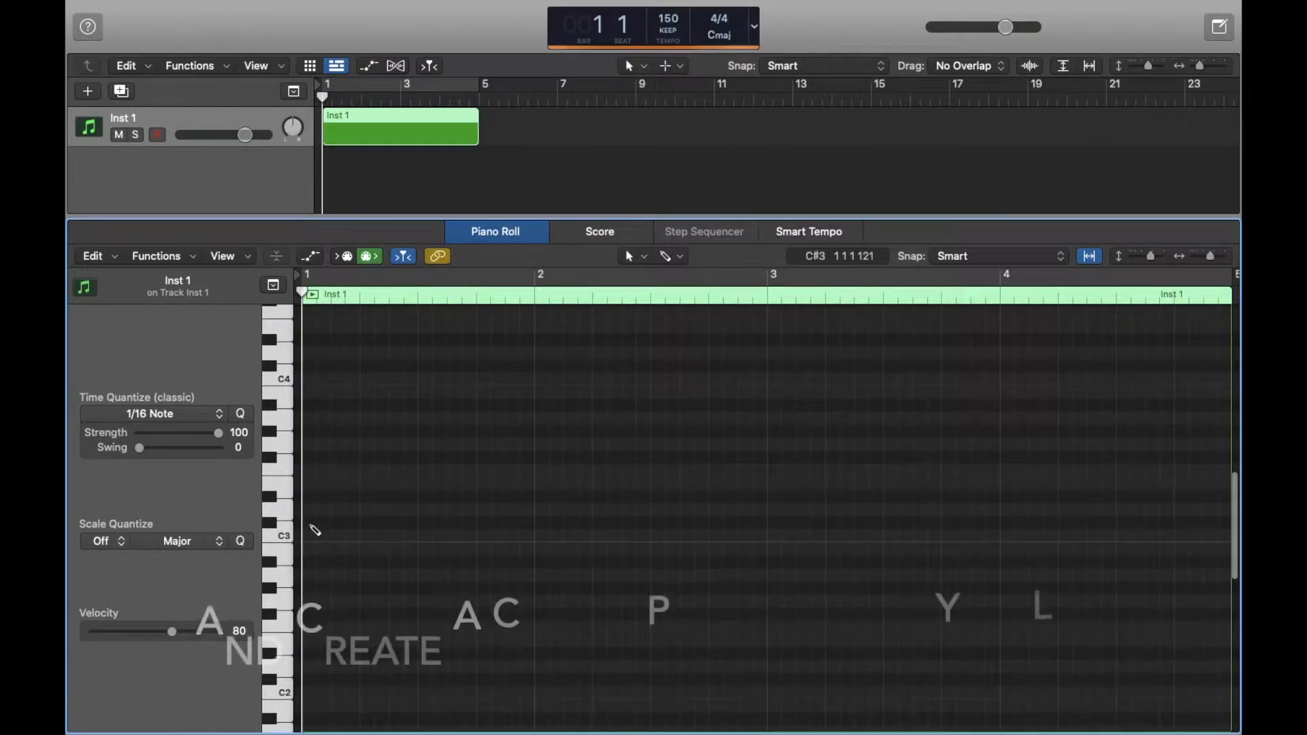
left_click(312, 522)
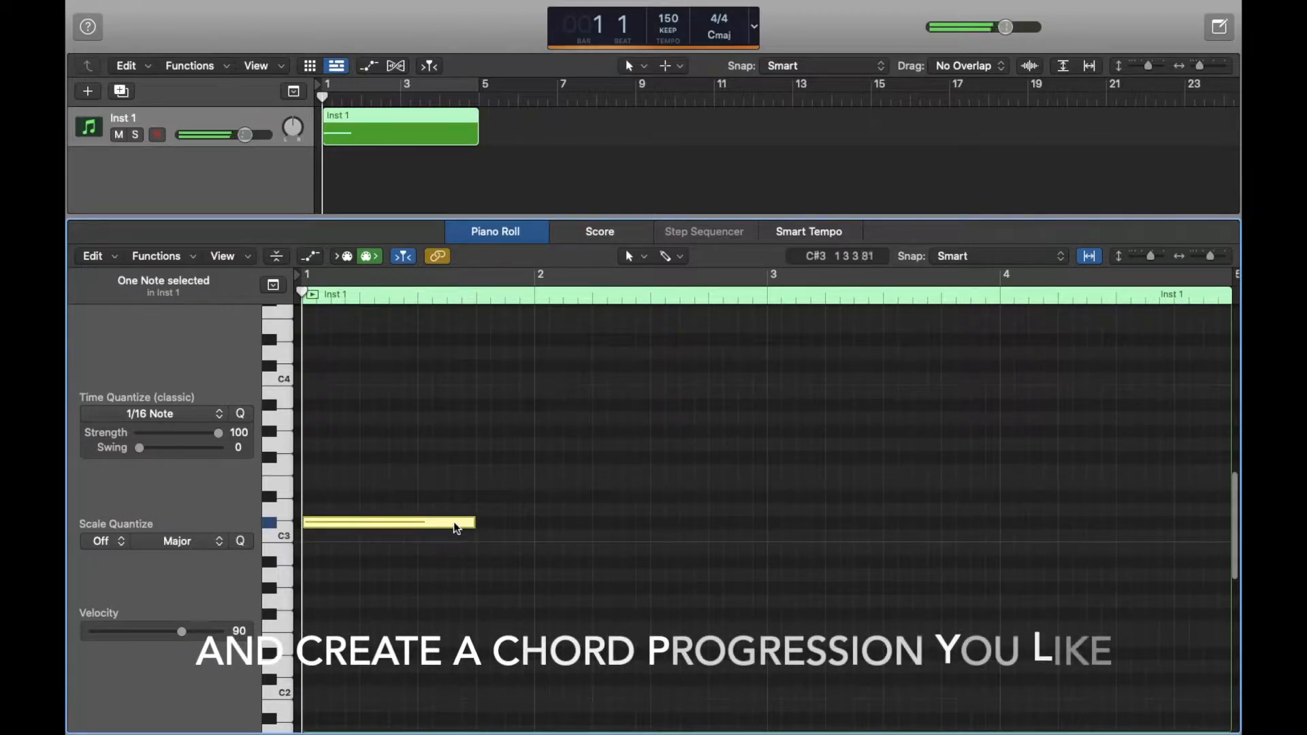
left_click_drag(473, 524, 533, 523)
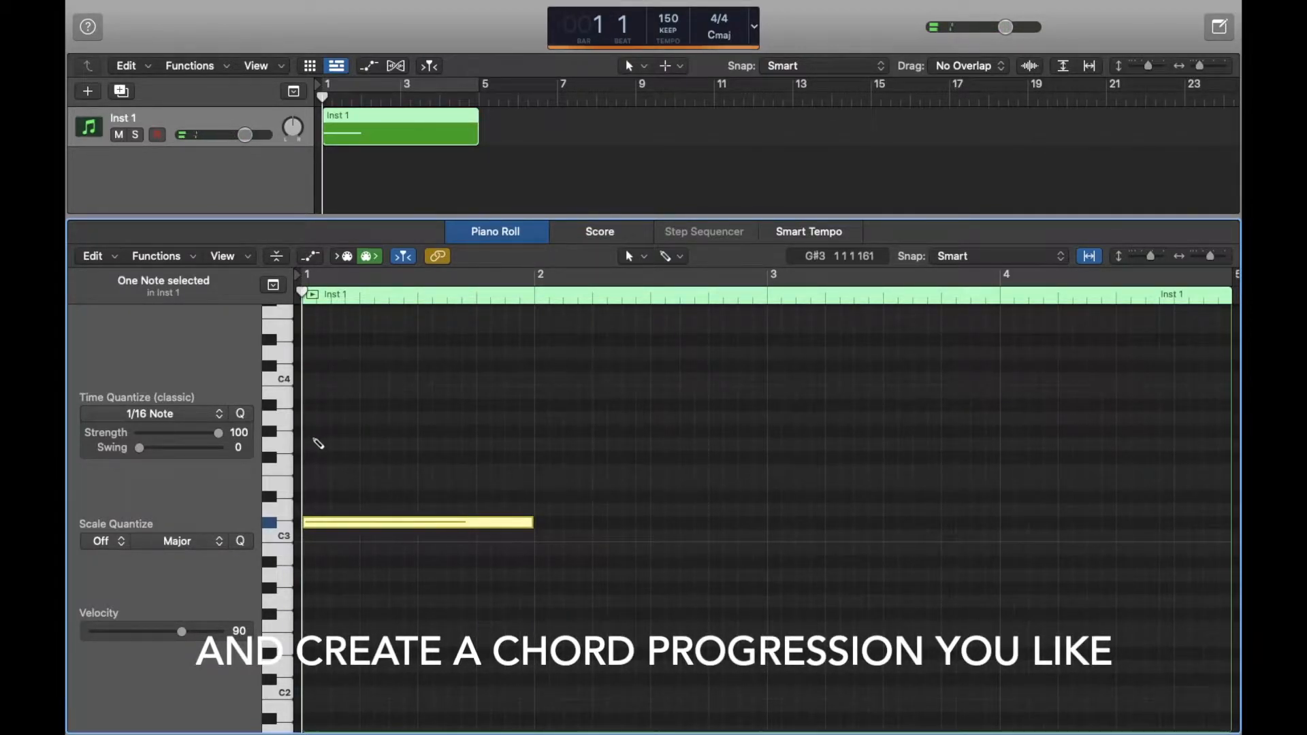
left_click(314, 435)
key("space")
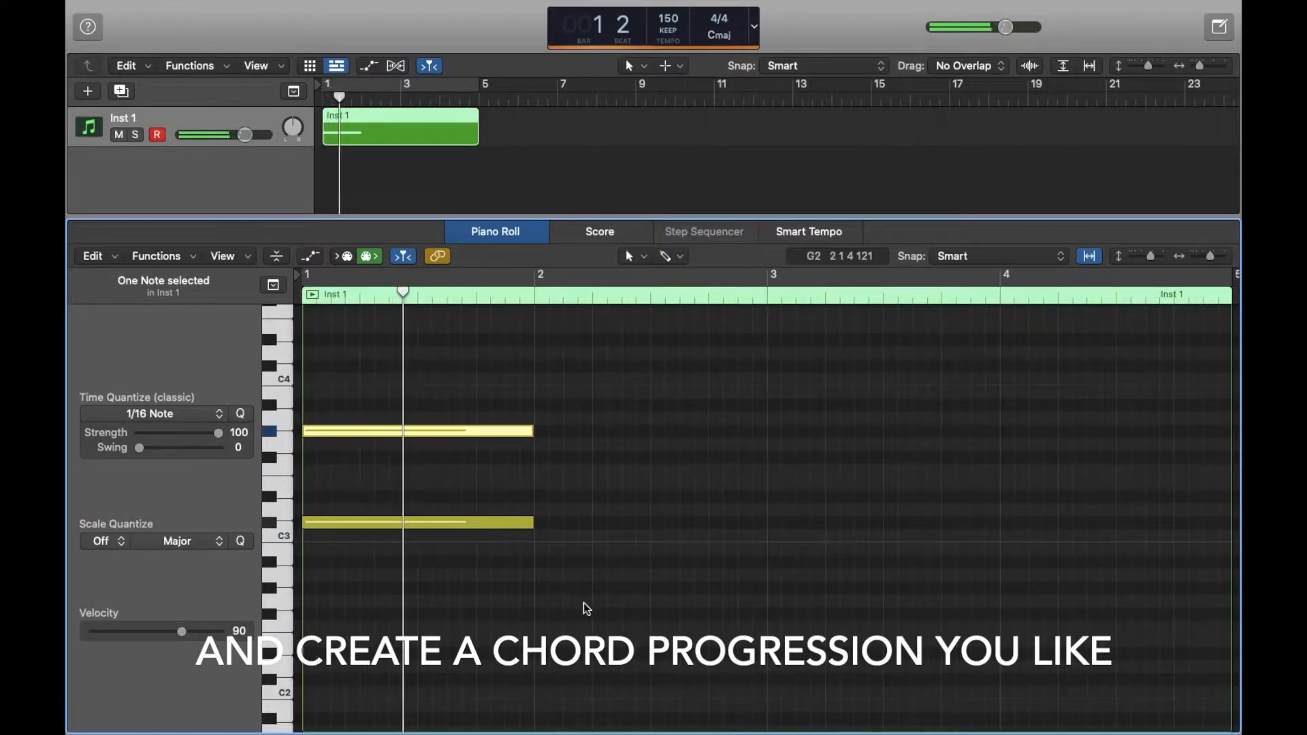
Step: Copy the two bar 1 notes into bar 2, making the upper one A3 and the lower one C#3
left_click_drag(583, 602, 456, 420)
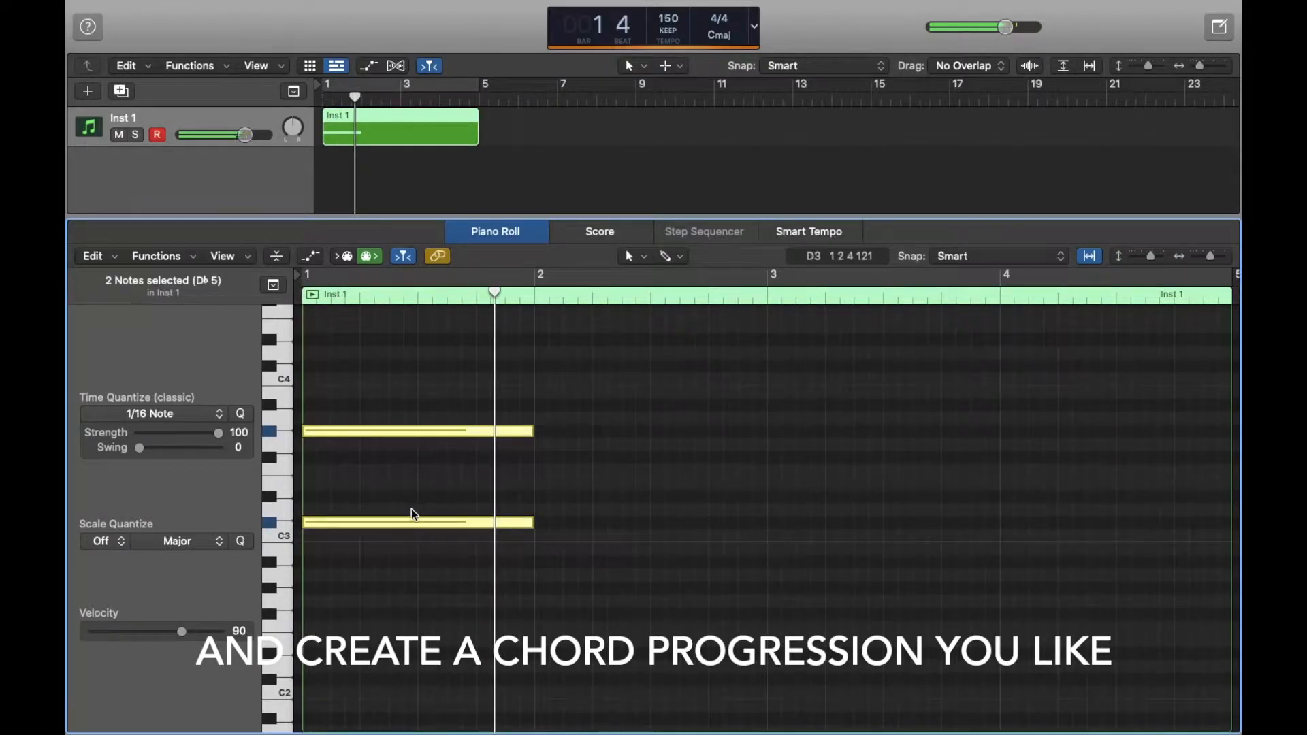
left_click_drag(403, 522, 633, 508)
left_click(625, 509)
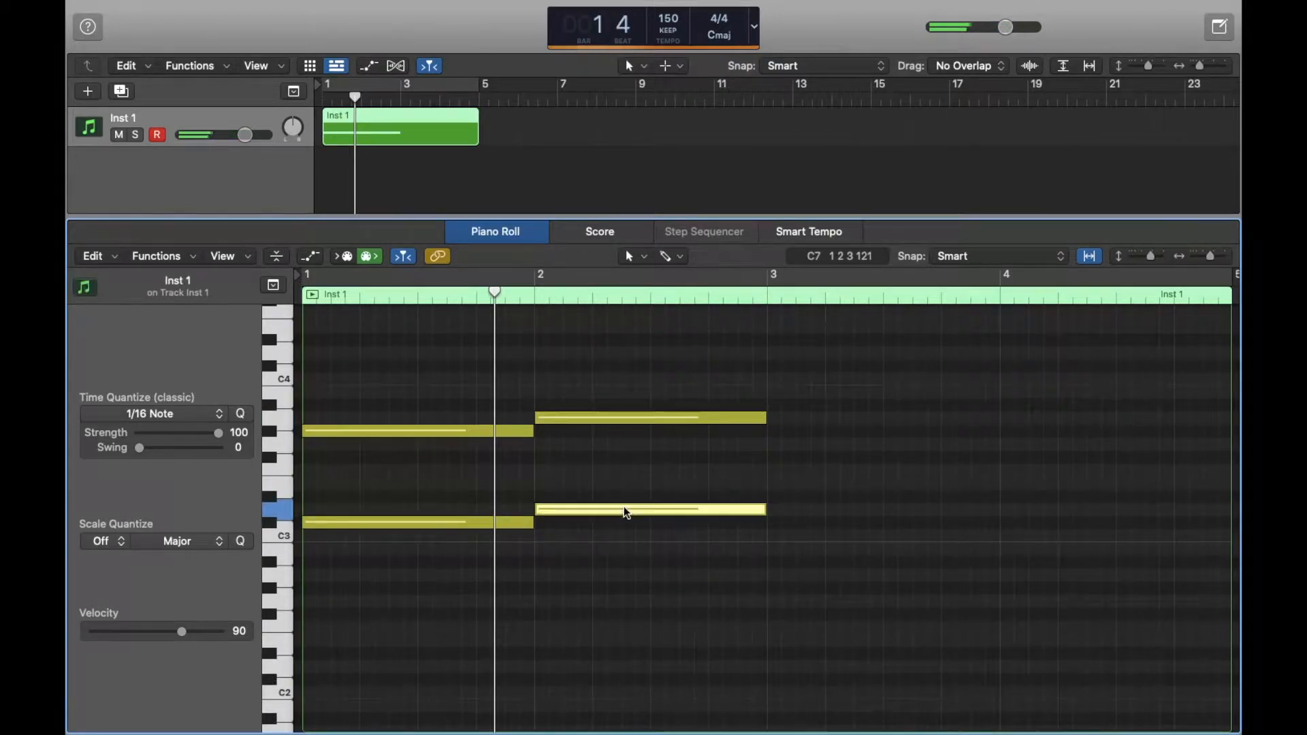
key("alt+Down")
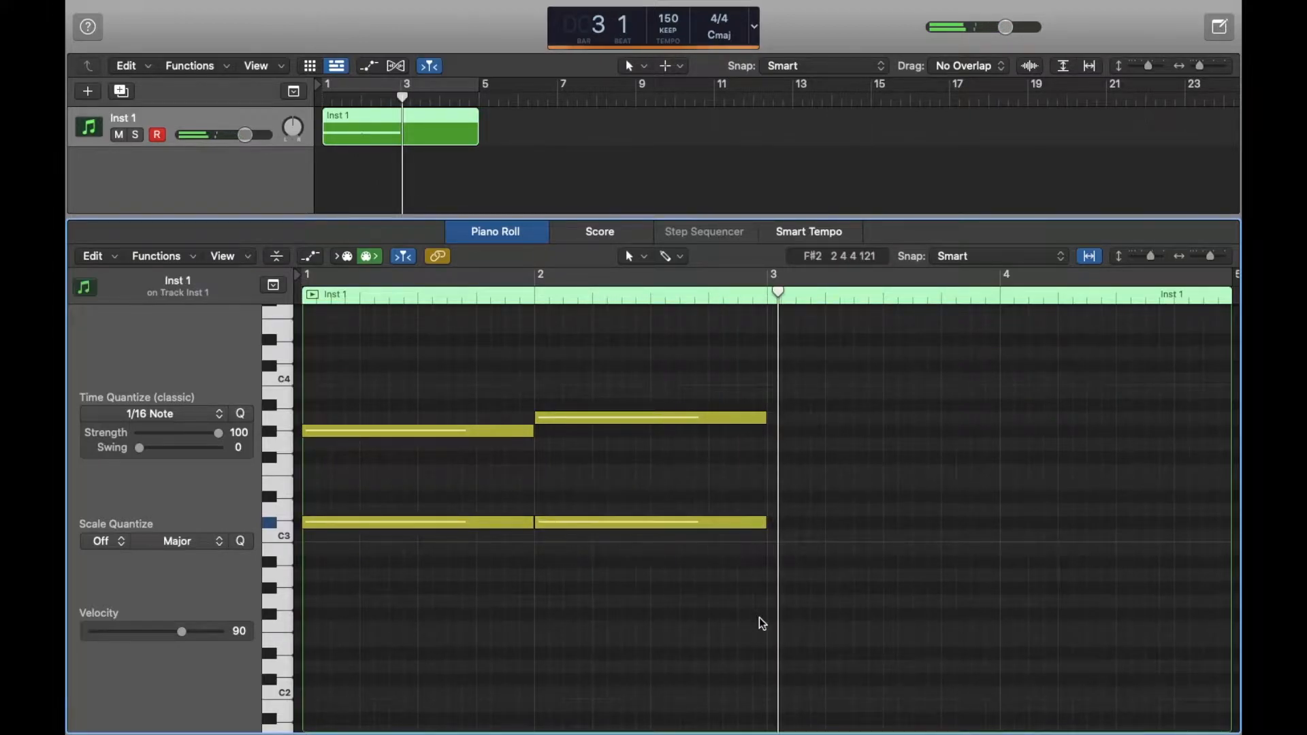
Step: Transpose all four notes down a semitone and loop playback over bars 1 and 2
left_click_drag(762, 623, 443, 420)
key("alt+Down")
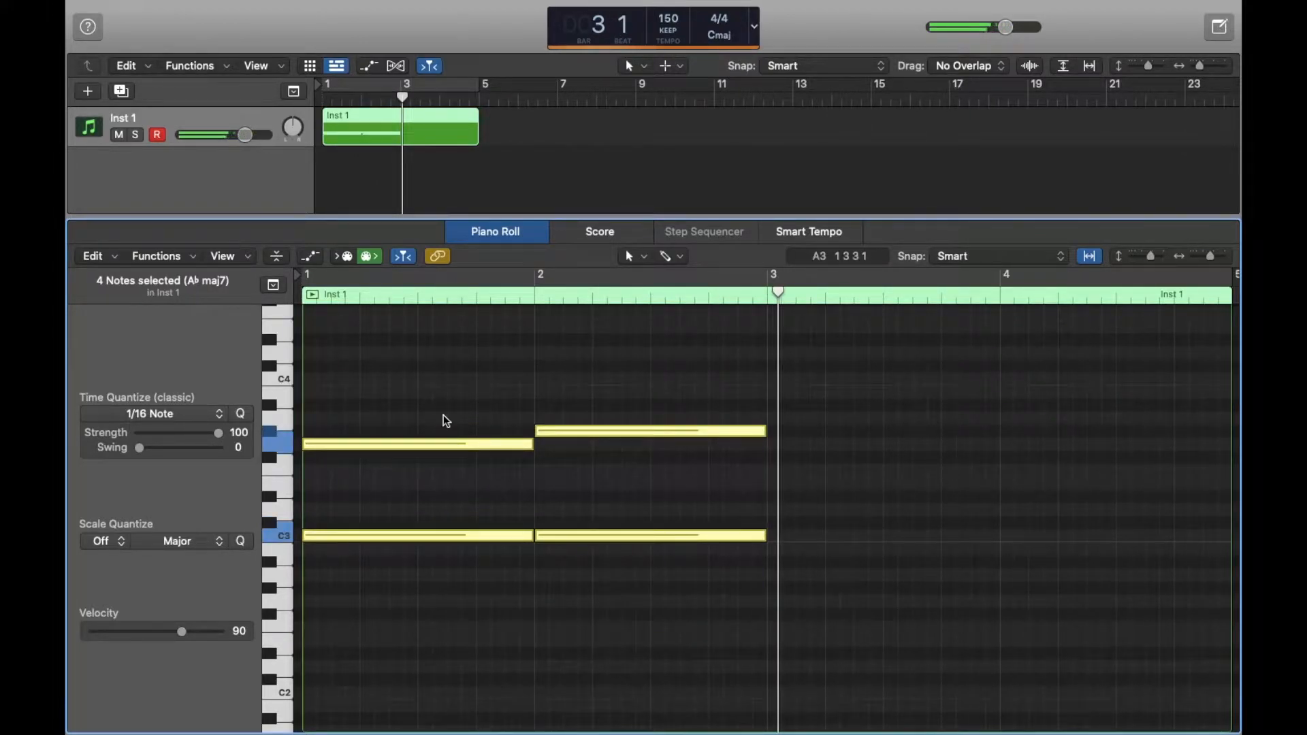
key("super+u")
key("space")
left_click(446, 414)
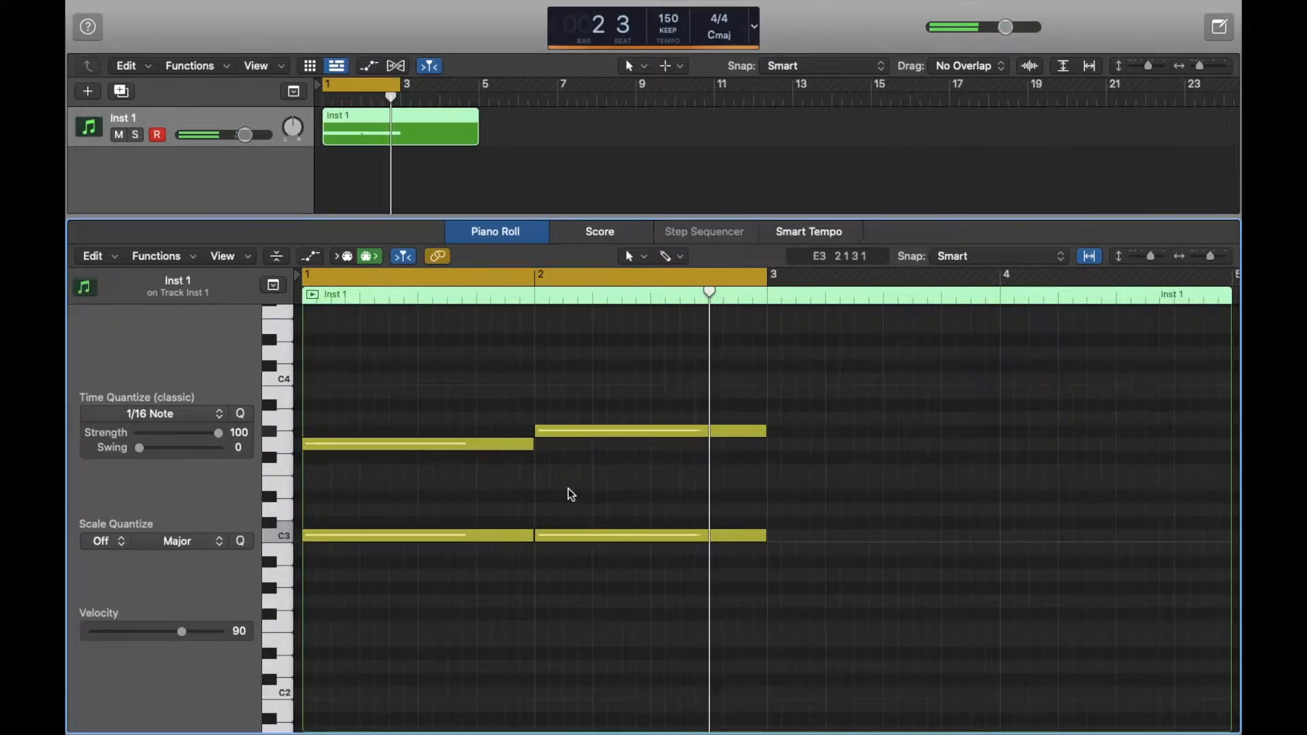
key("space")
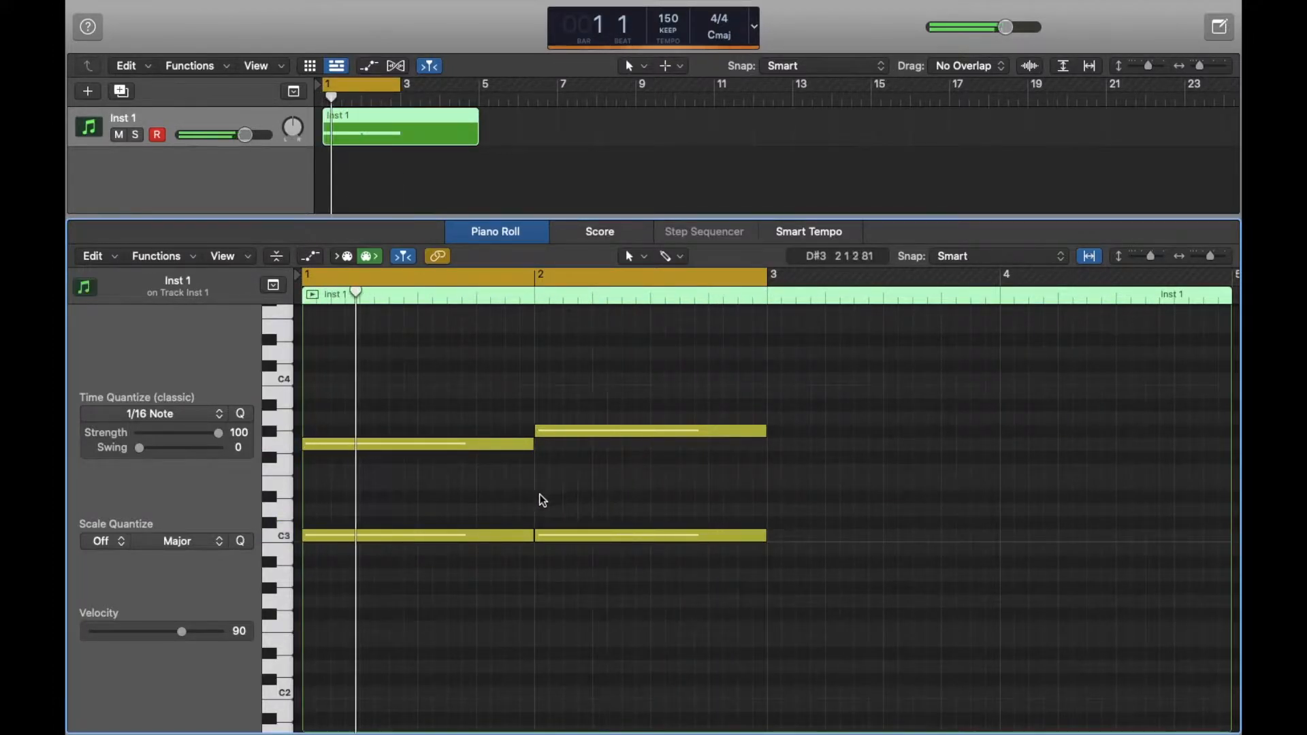
Step: Add a D#3 note from 1 1 3 and a G#3 note from beat 2, both ending at bar 2
left_click(340, 497)
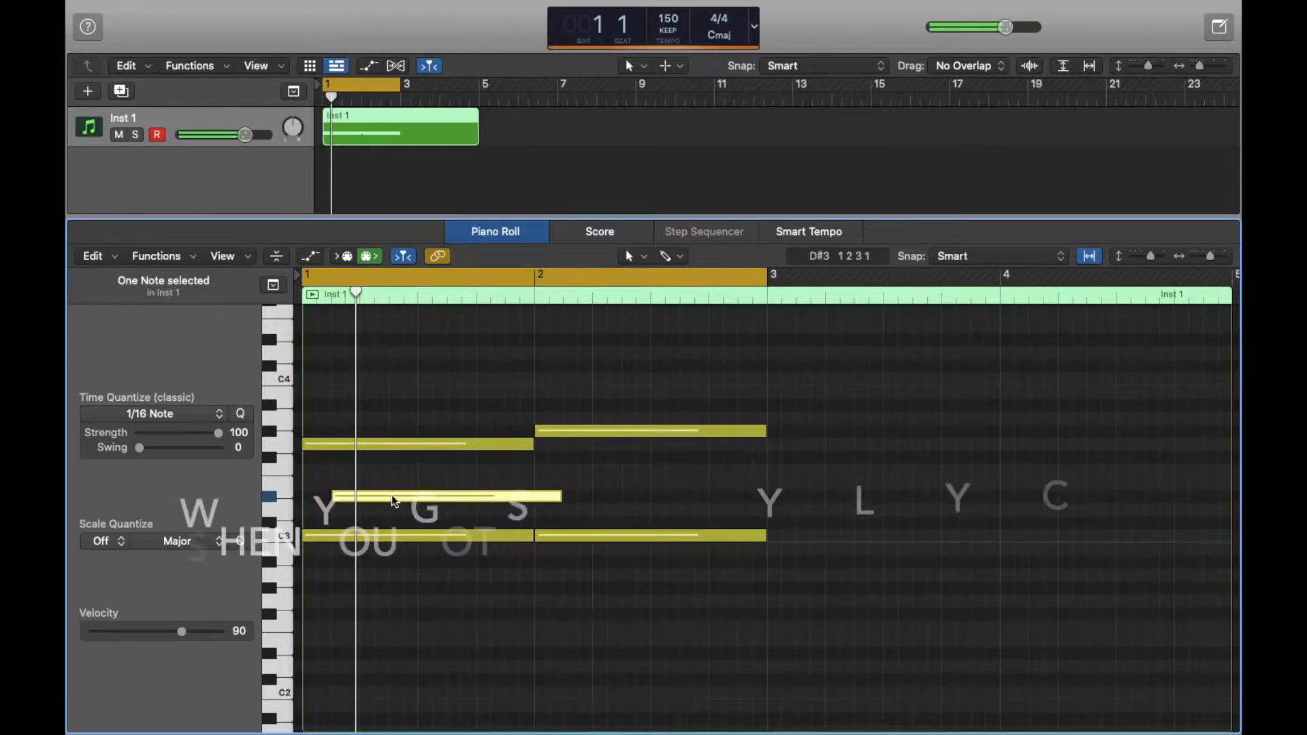
left_click_drag(560, 497, 534, 497)
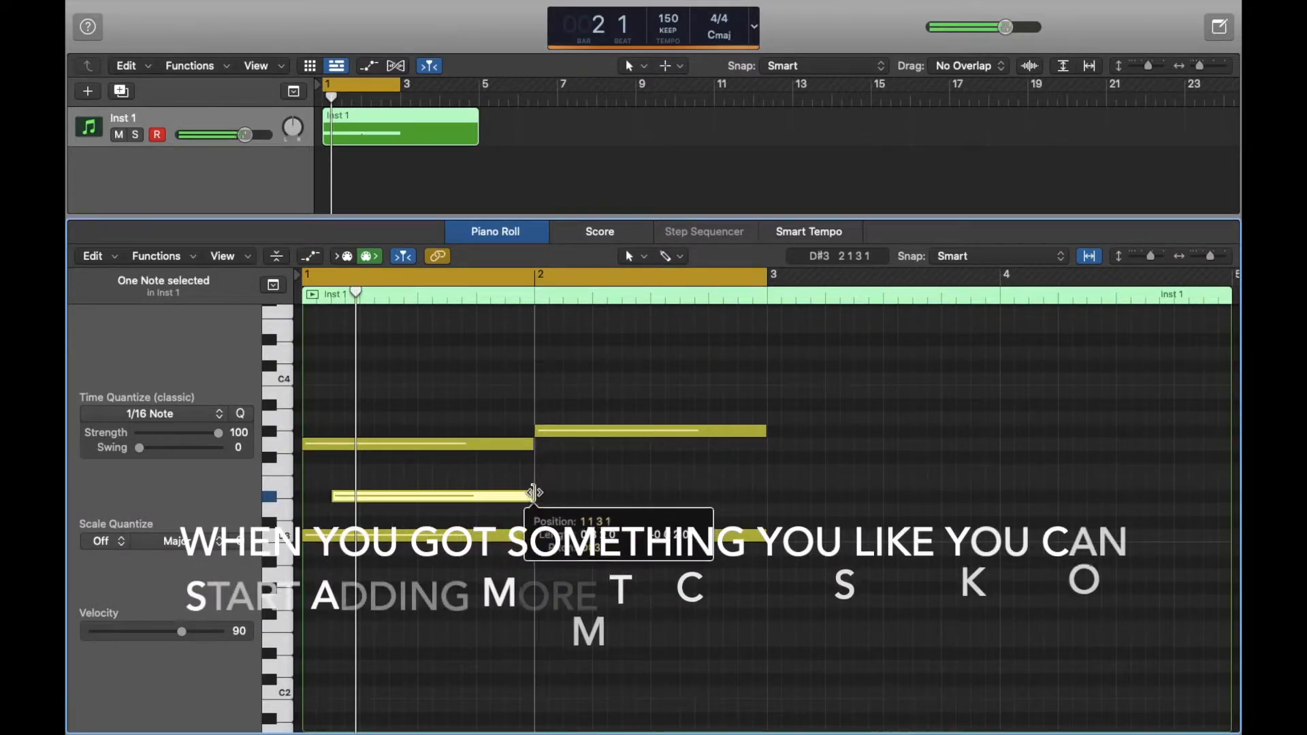
key("space")
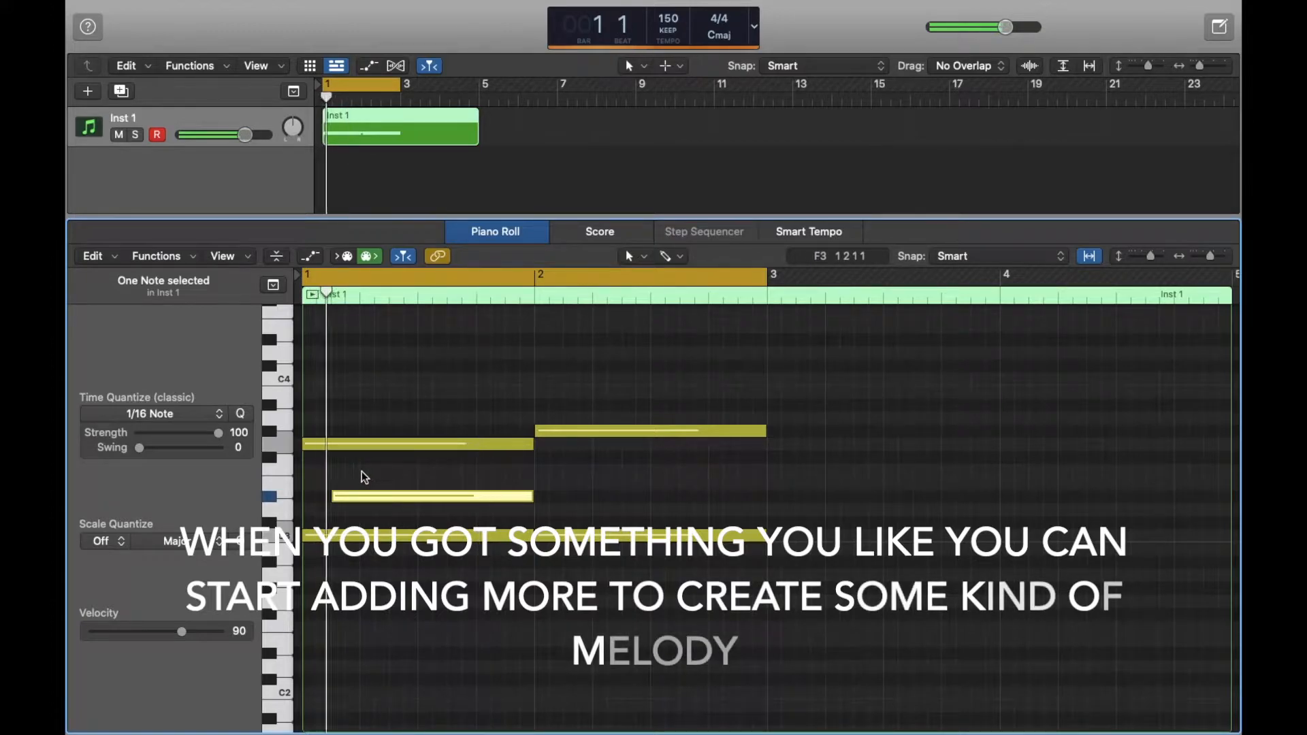
left_click(363, 430)
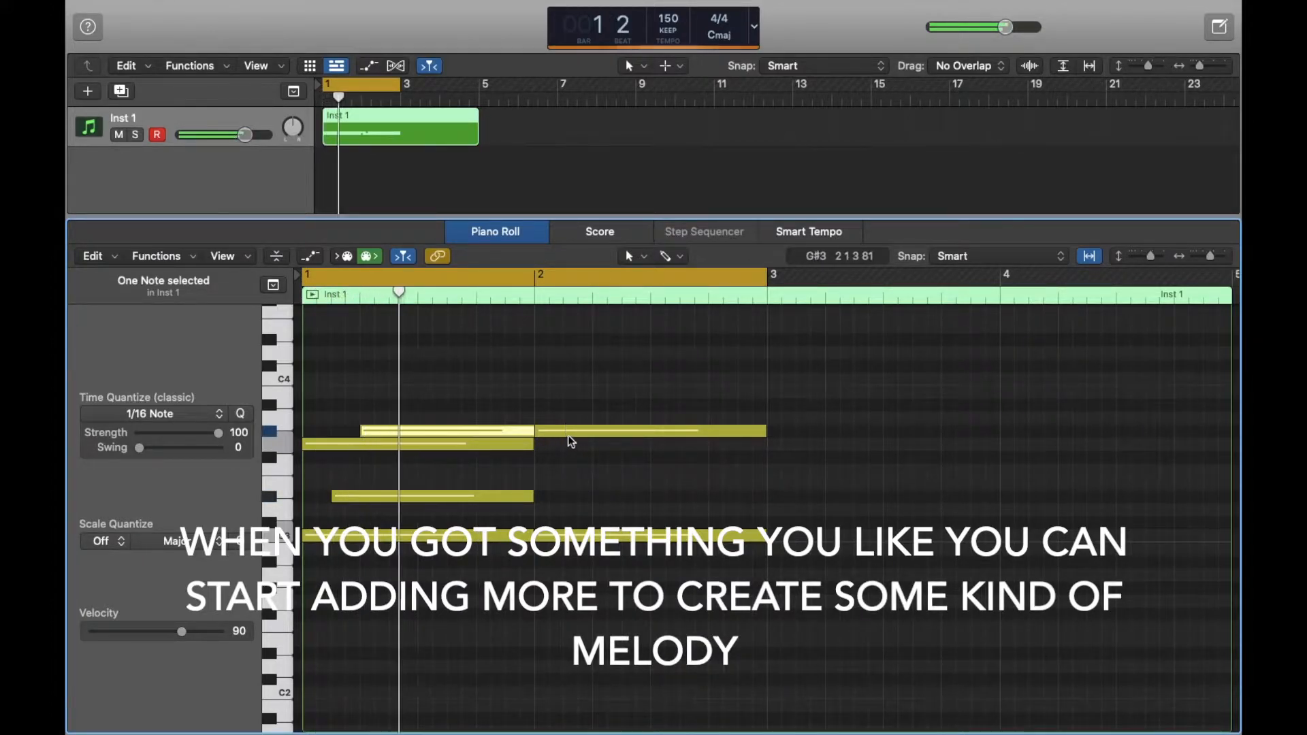
left_click_drag(556, 431, 534, 431)
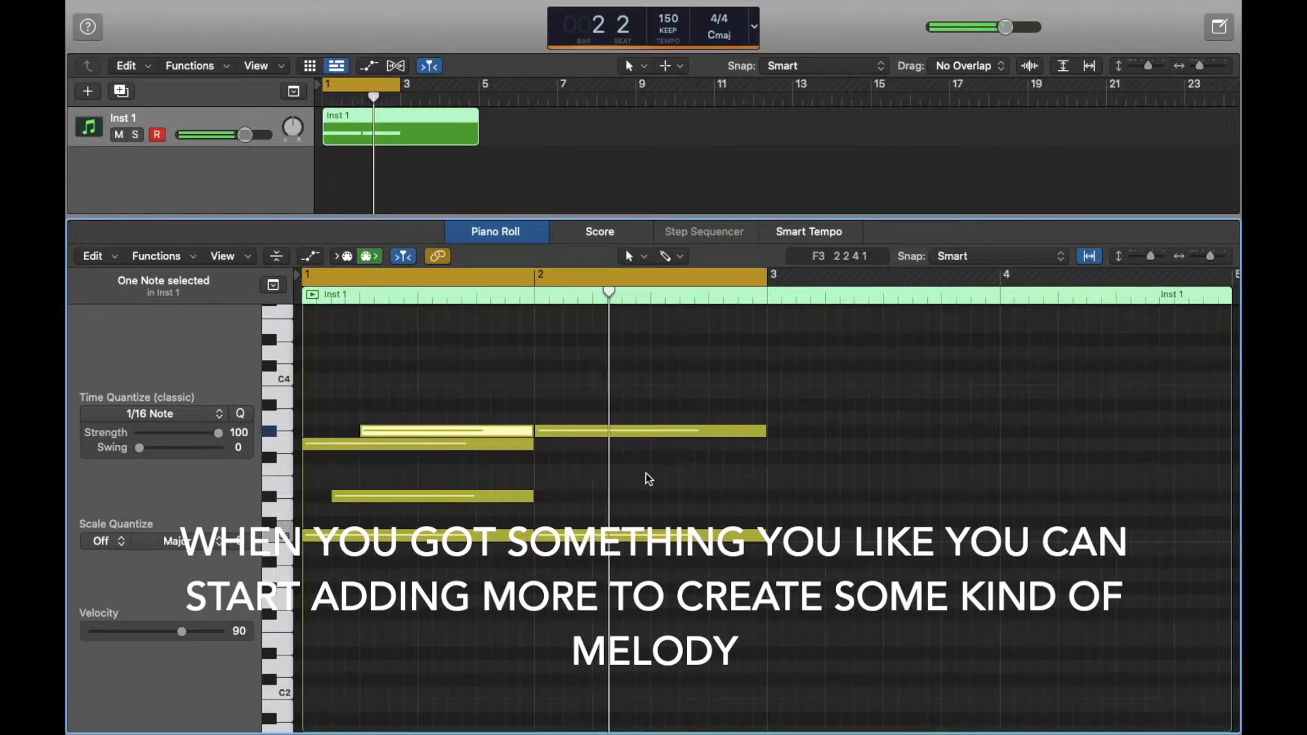
Step: Extend the cycle range to cover bars 1 to 4 and add G#3 and C3 notes filling bar 3
left_click_drag(398, 89, 479, 88)
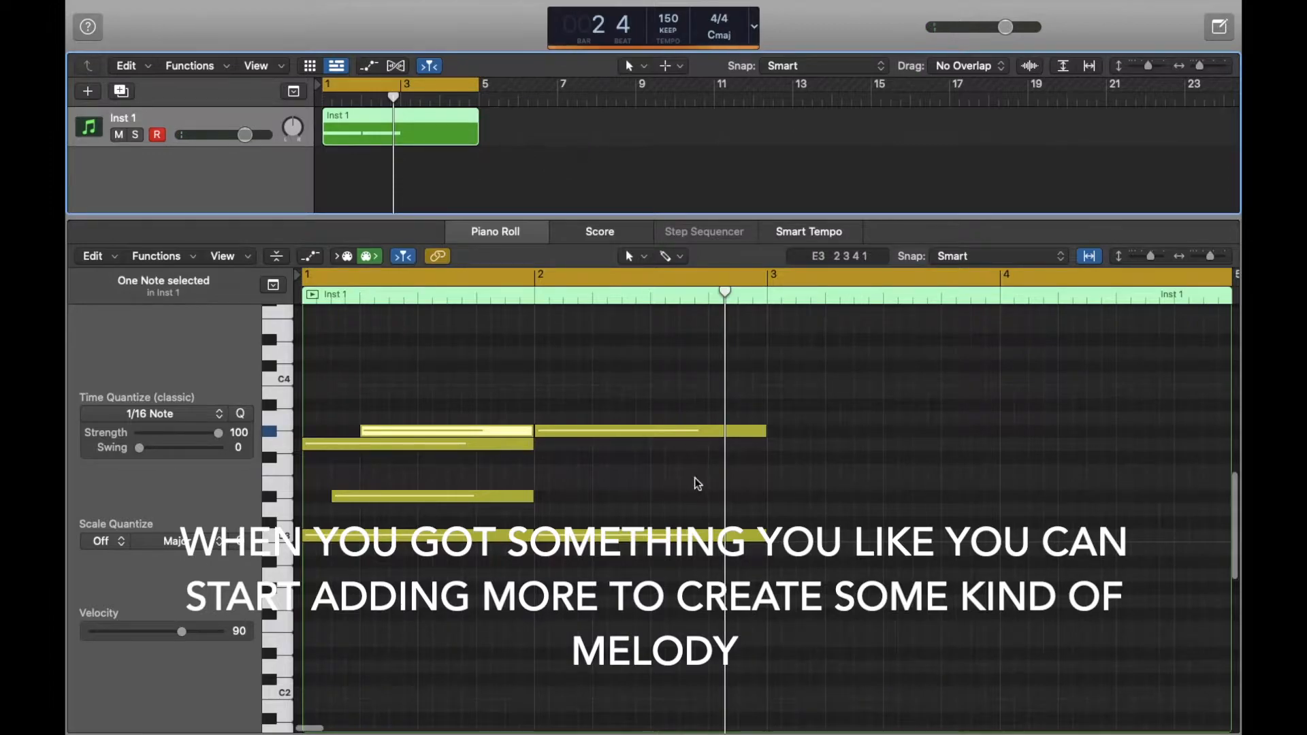
left_click(695, 481)
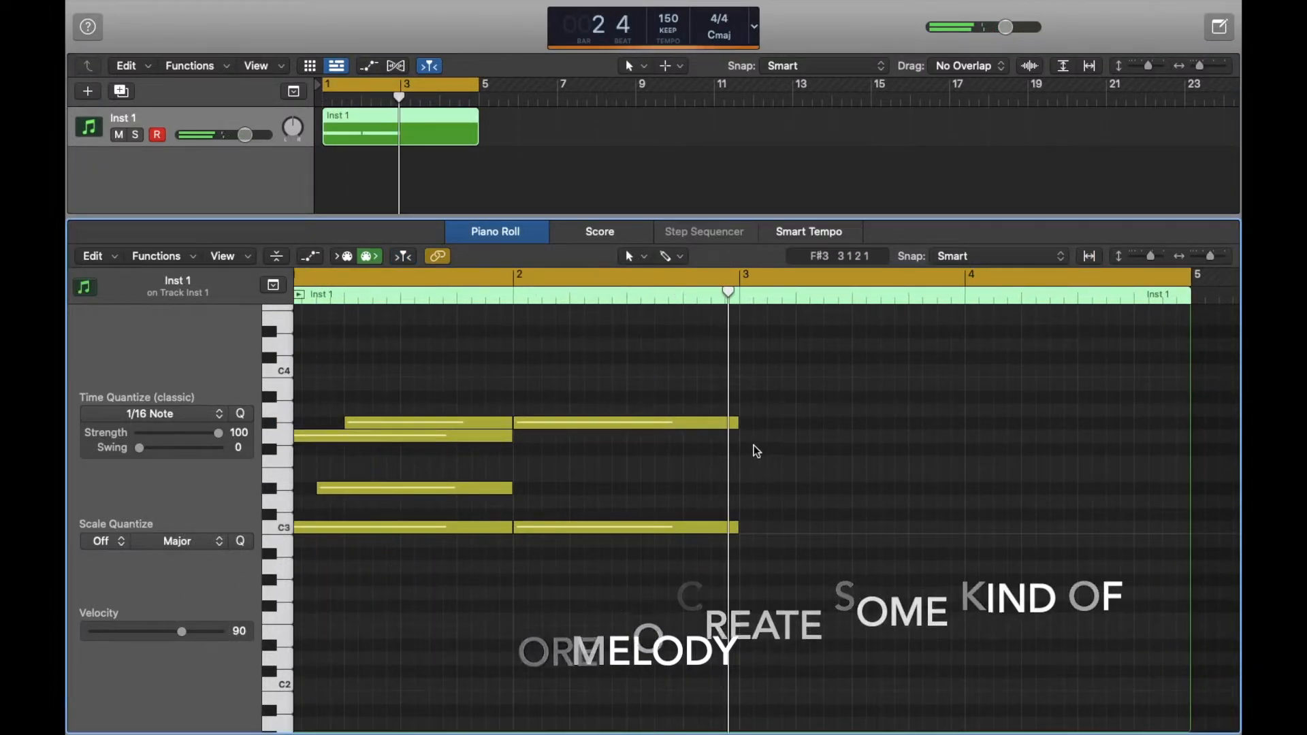
left_click(746, 423, "super")
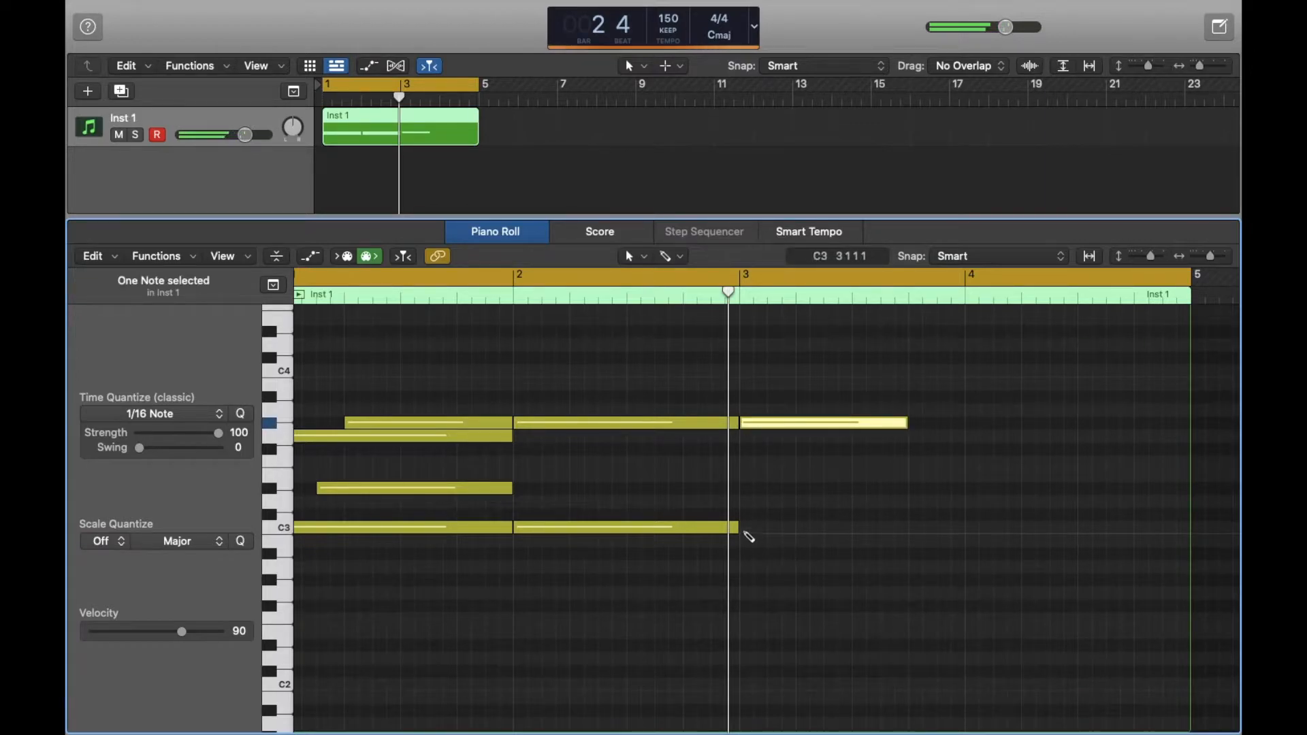
left_click_drag(897, 412, 977, 423)
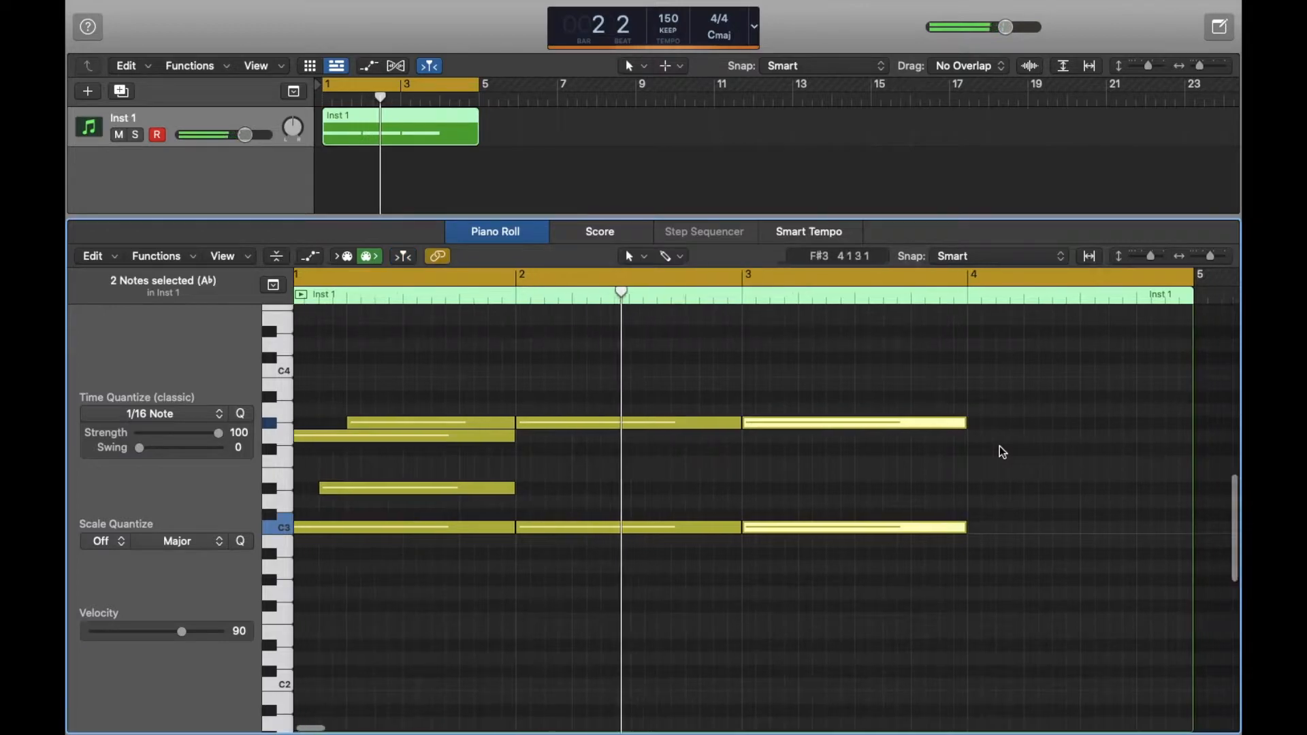
Step: Add G3 and A#2 notes that both fill bar 4
left_click(978, 476)
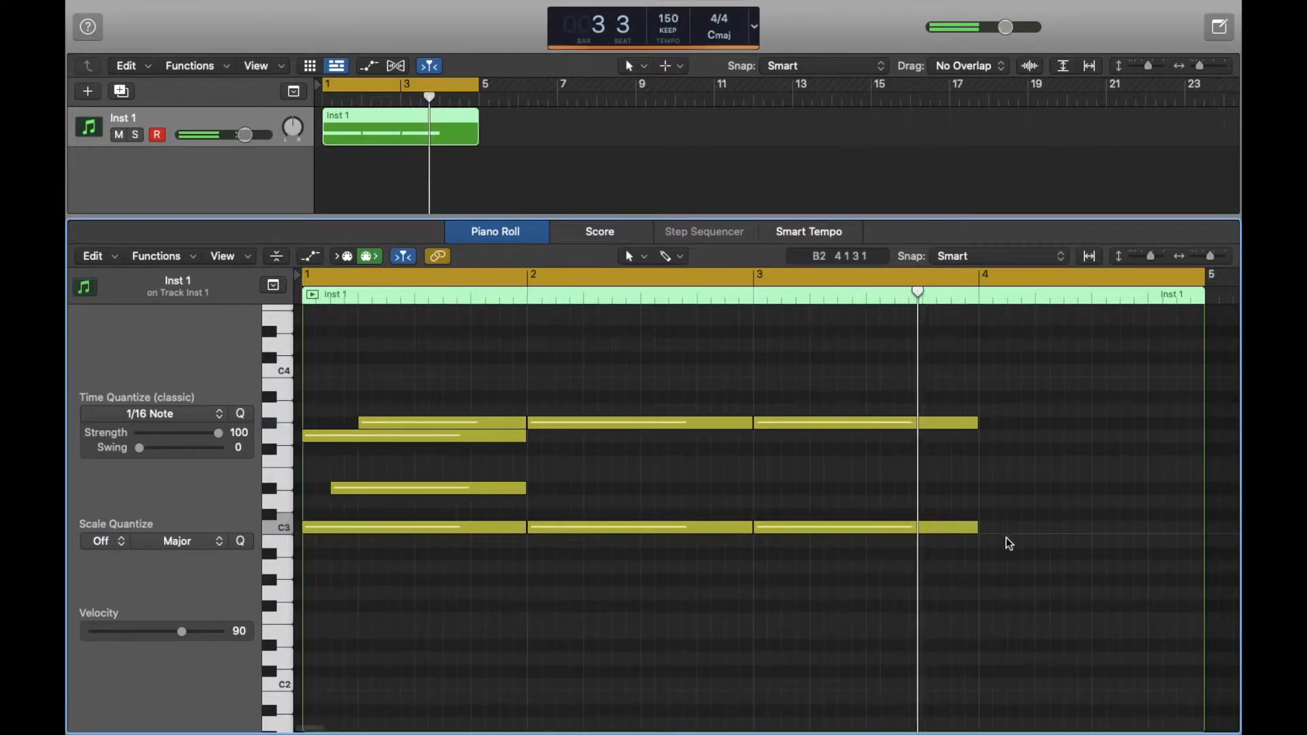
left_click(981, 439)
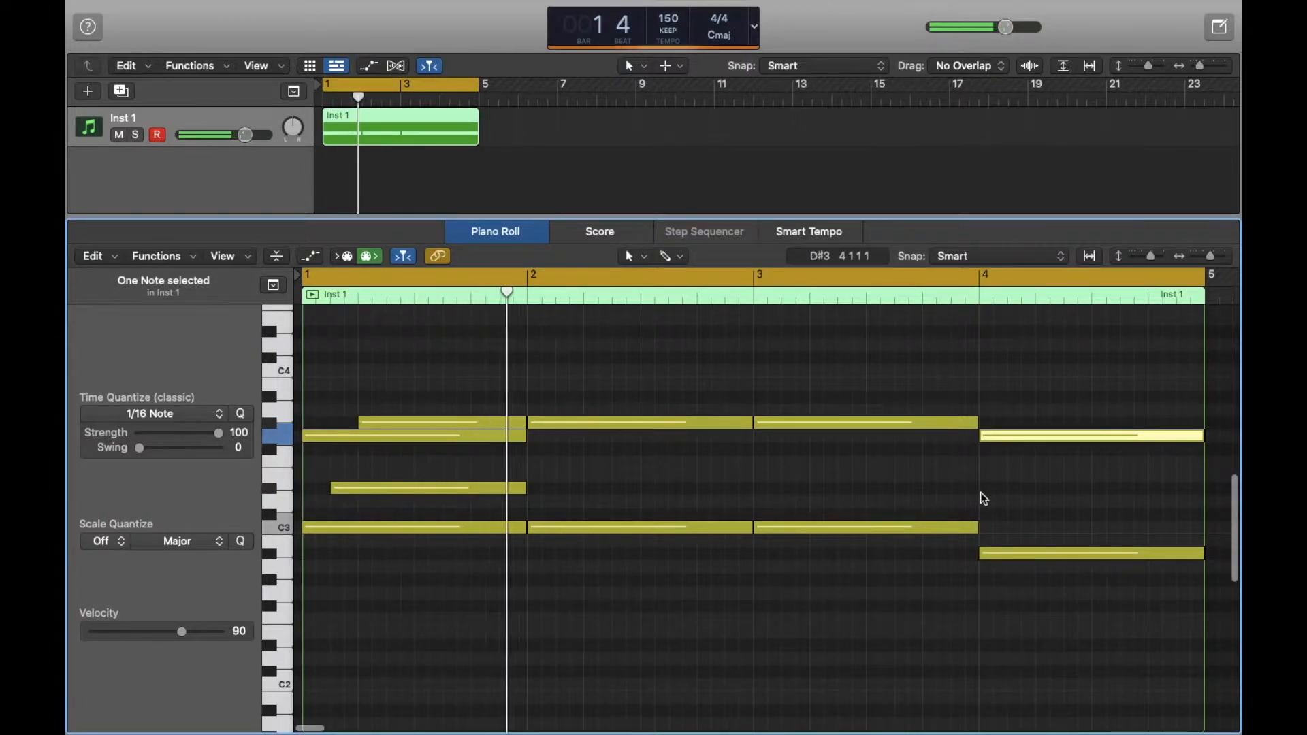
scroll(992, 527, "up", 1)
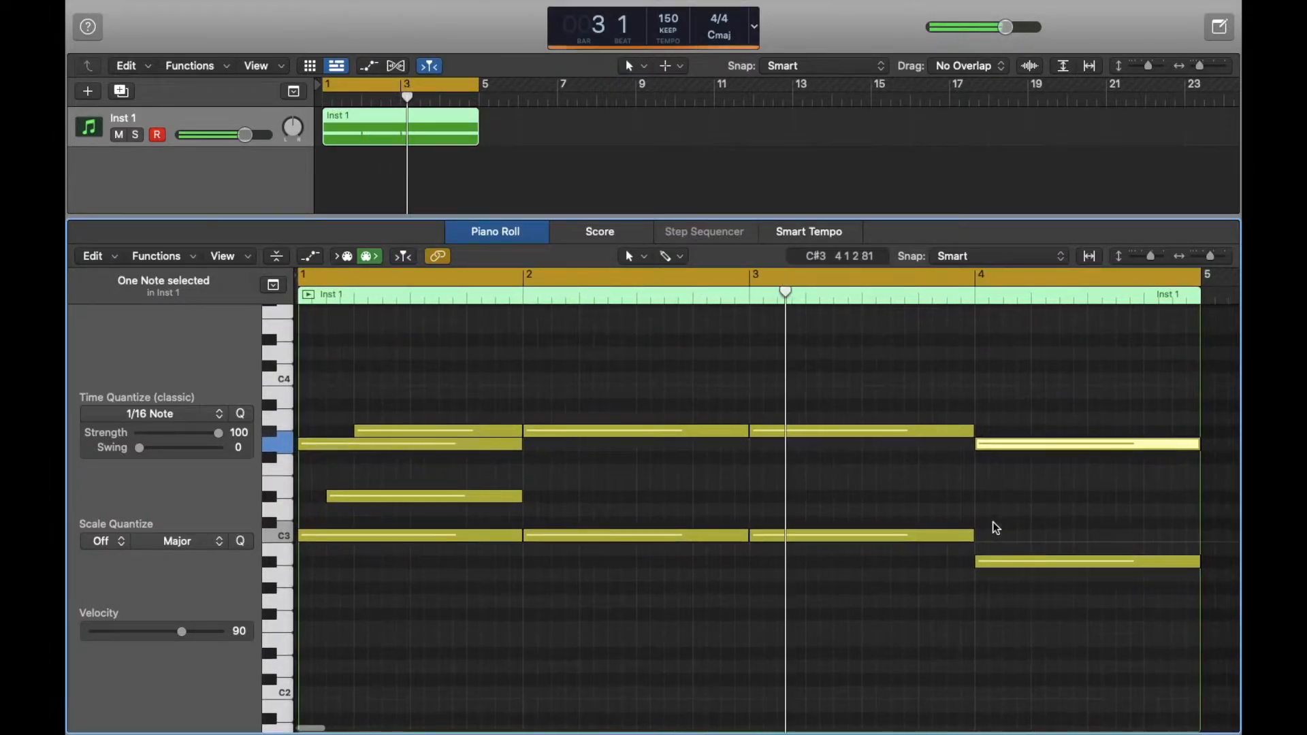
scroll(993, 523, "up", 1)
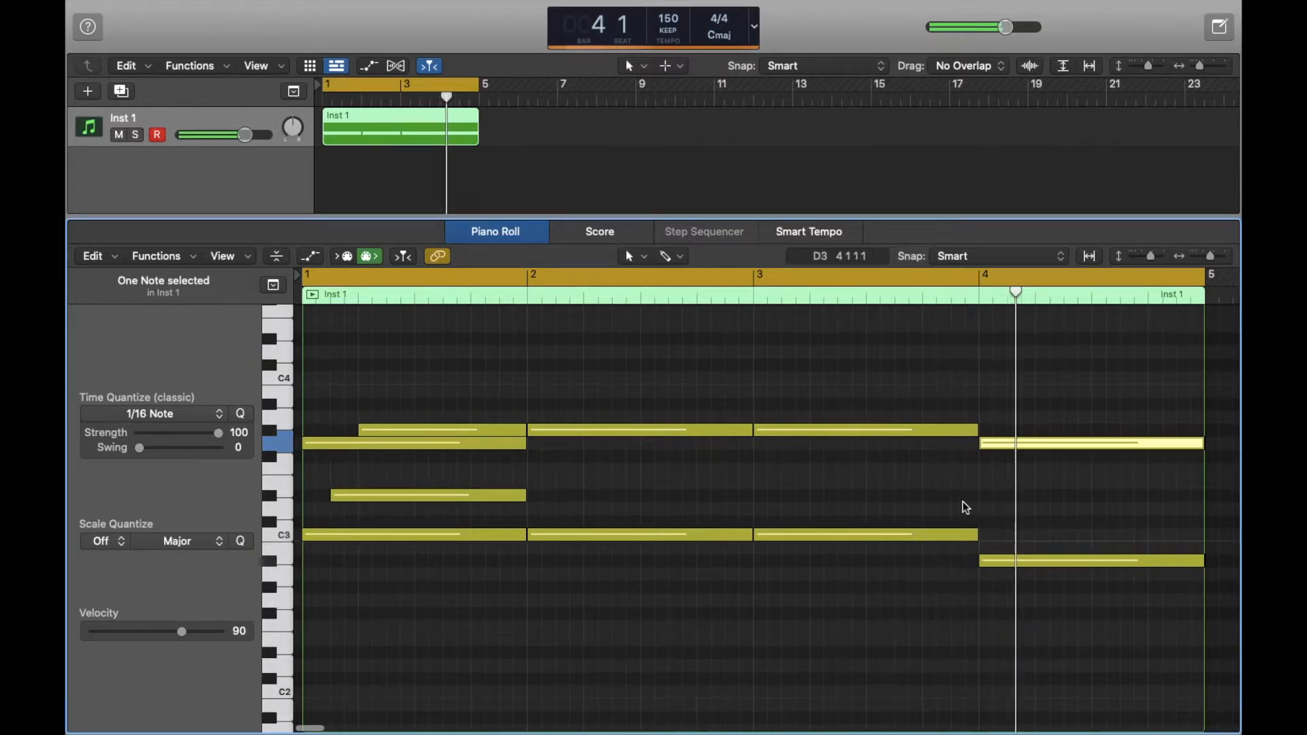
Step: Show the note velocity lane and set the velocity of the four lowest notes, one per bar, to 66
scroll(665, 426, "up", 5)
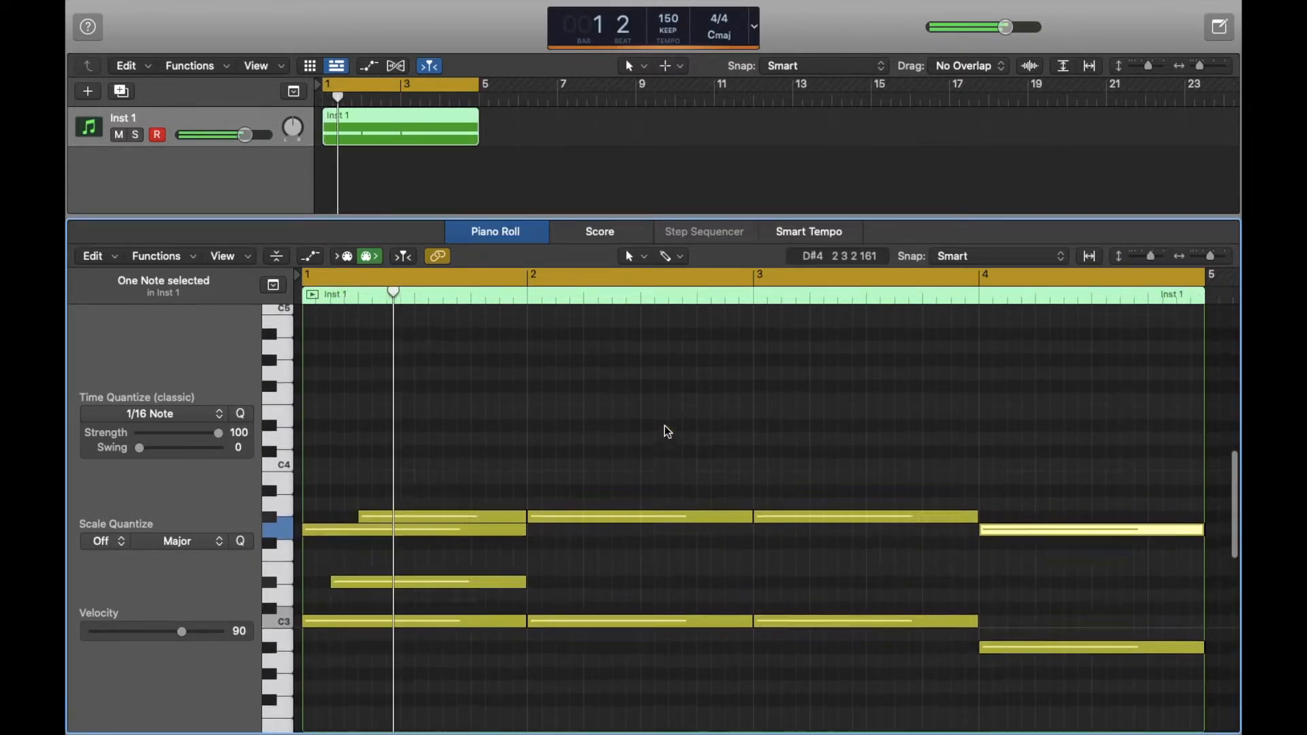
left_click_drag(464, 621, 1027, 691)
scroll(649, 564, "up", 8)
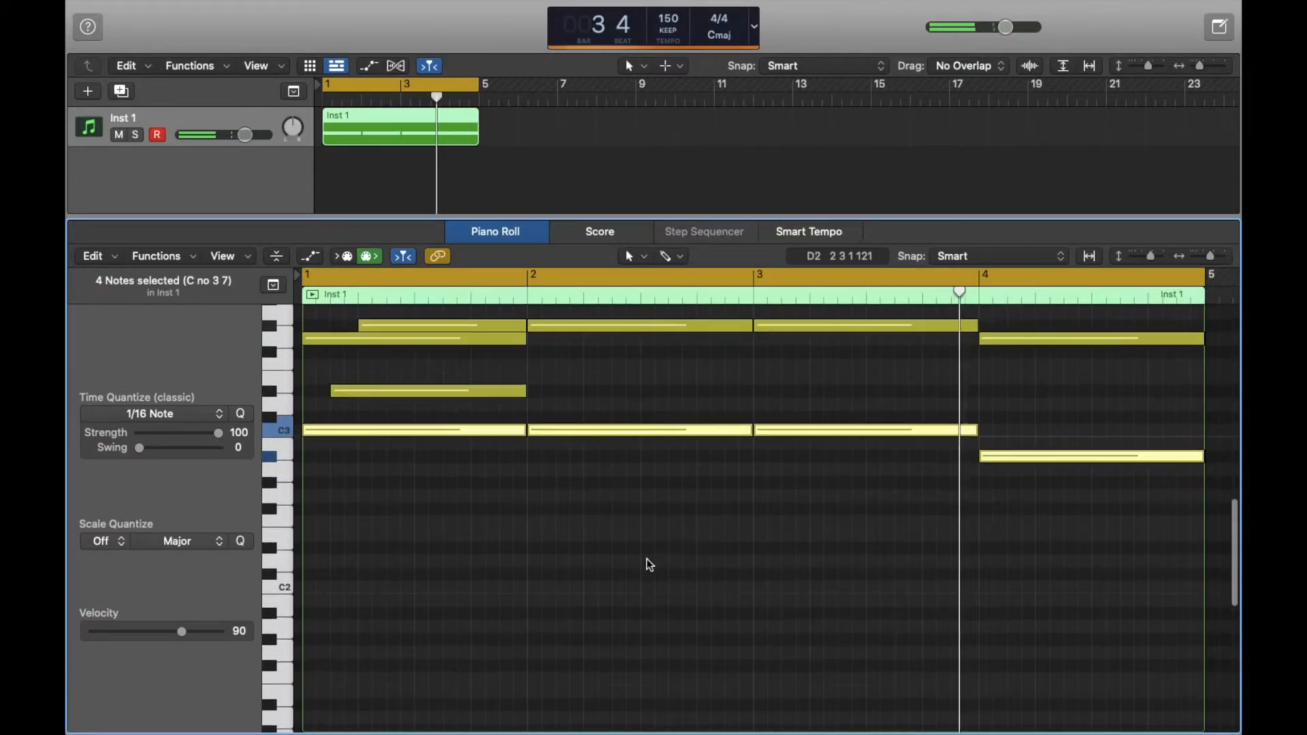
key("a")
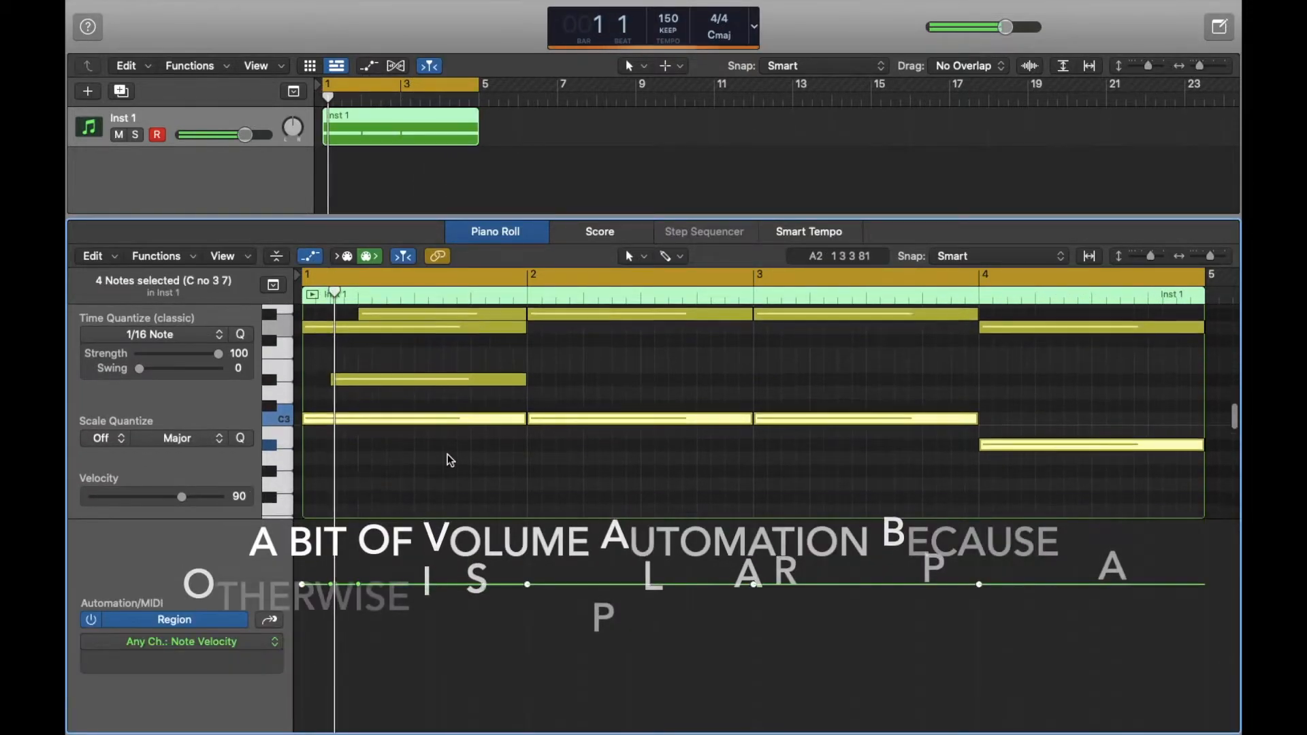
left_click_drag(184, 493, 160, 491)
scroll(546, 448, "up", 3)
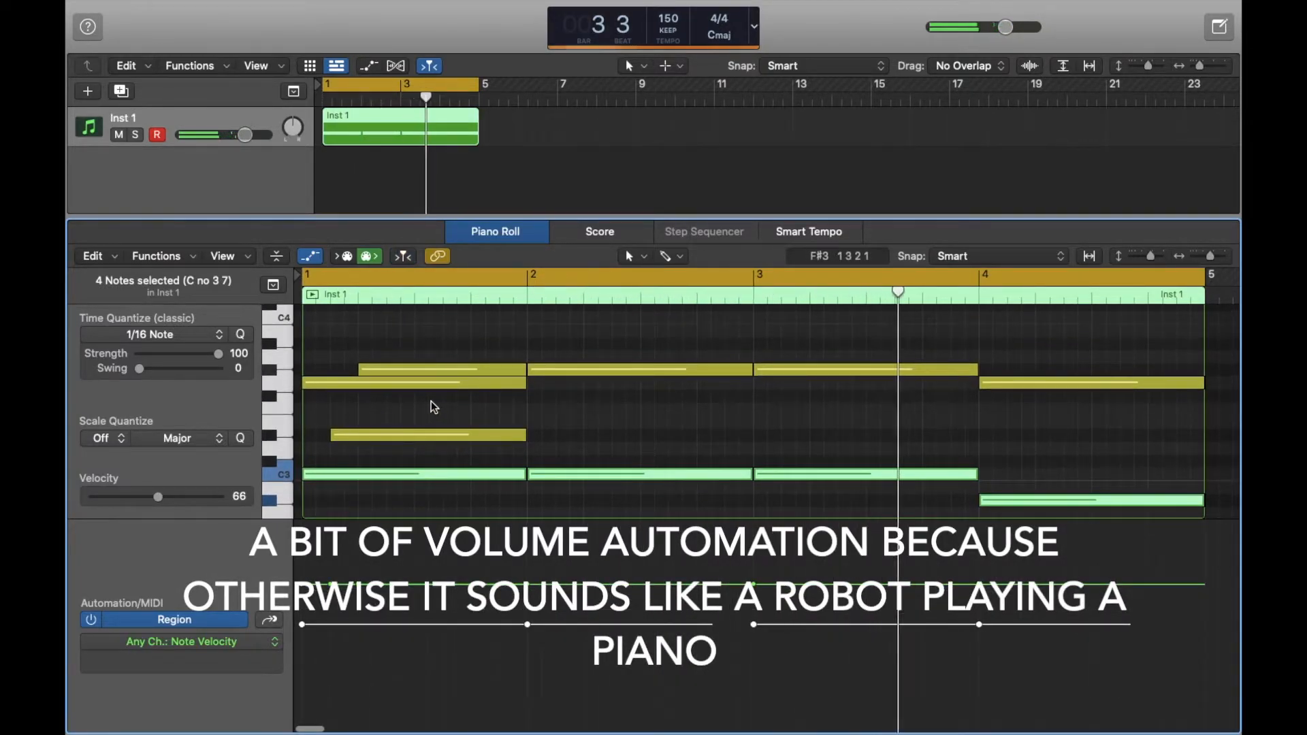
Step: Lower the velocity of the D#3 note in bar 1, and set the G#3 notes to 84 in bar 1 and 86 in bar 2
left_click(448, 433)
left_click_drag(183, 493, 169, 494)
left_click(407, 373)
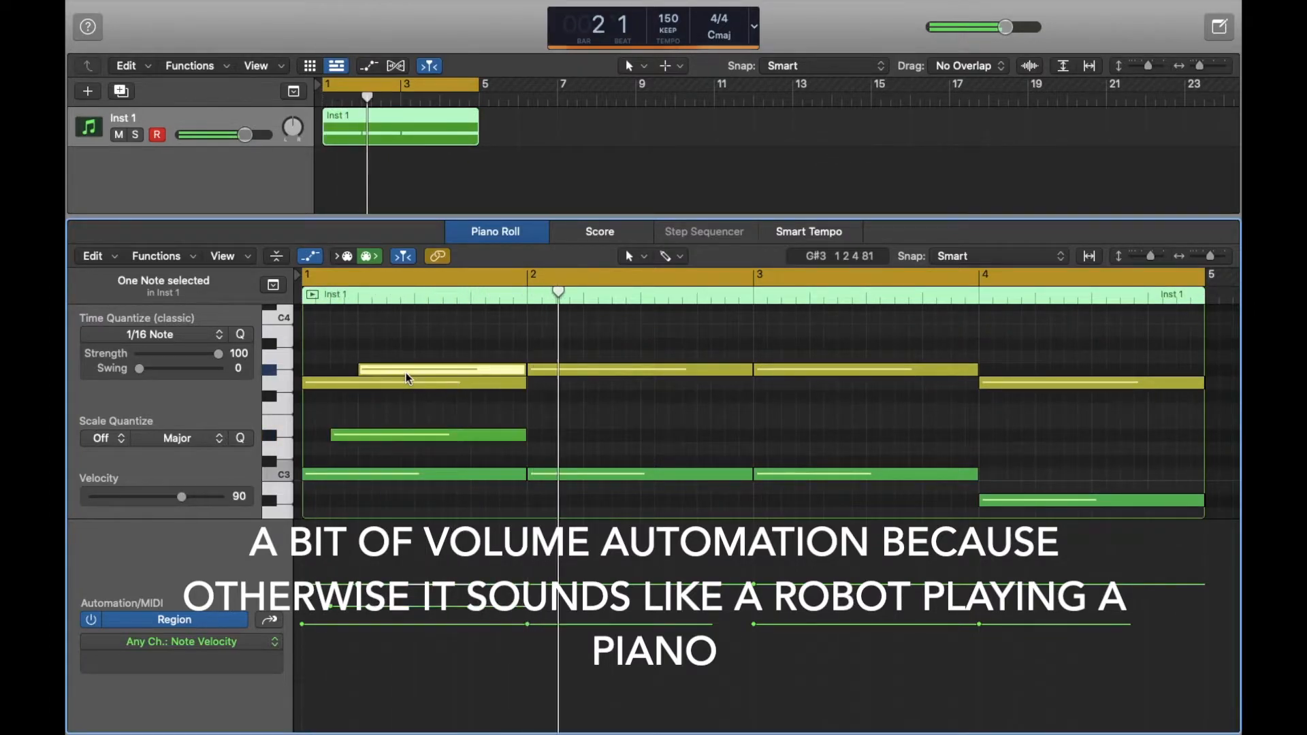
left_click_drag(180, 493, 175, 493)
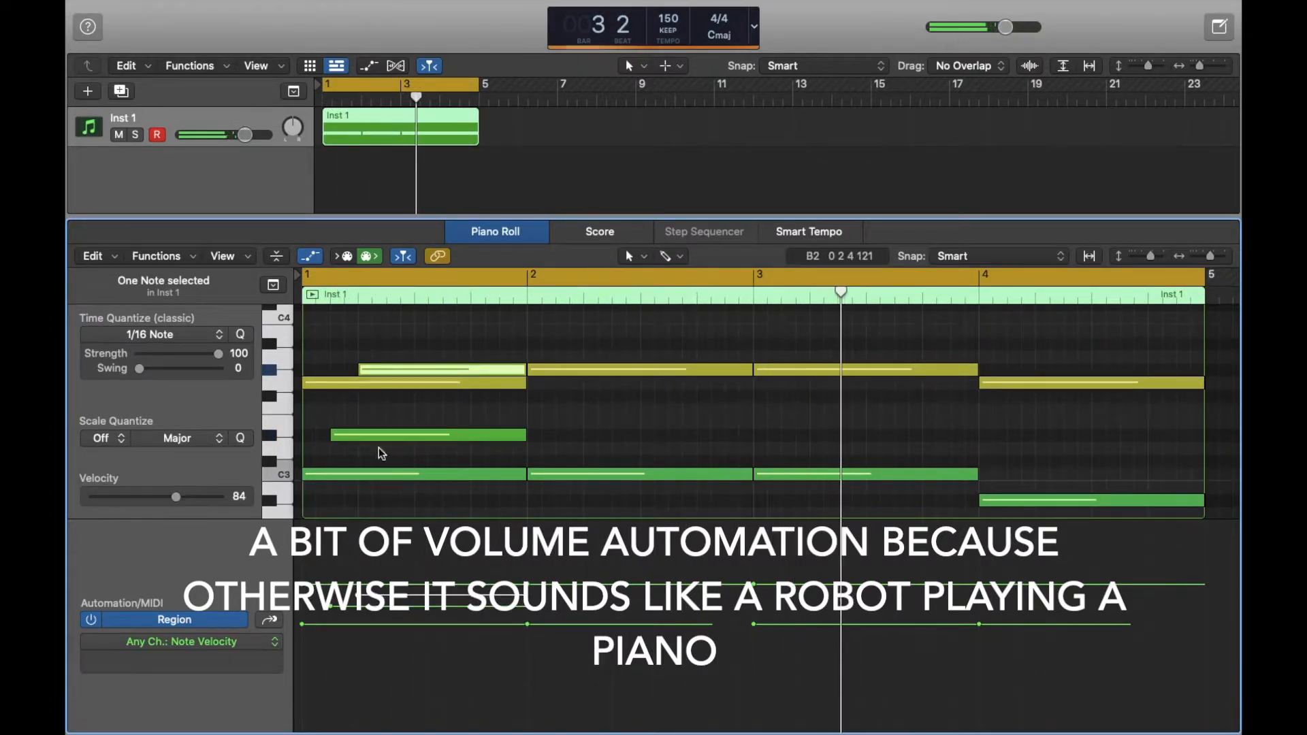
left_click(545, 368)
left_click_drag(529, 593, 529, 597)
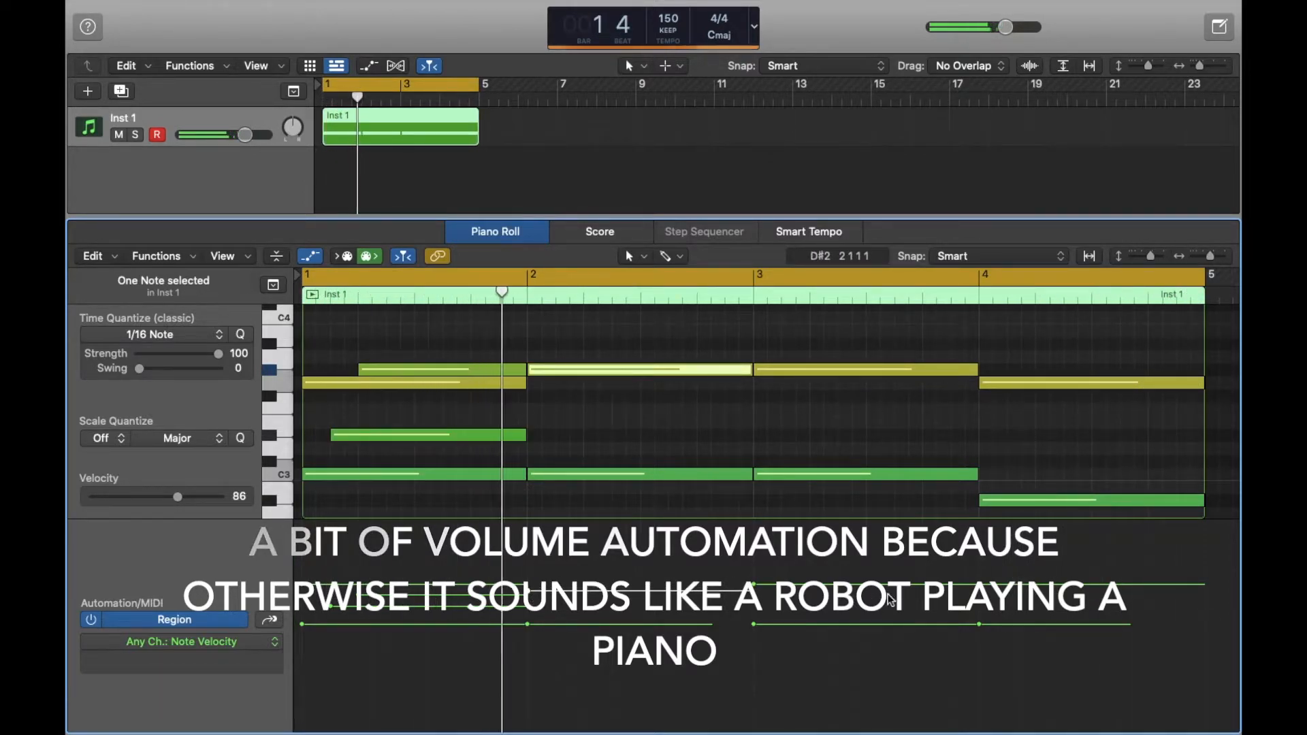
Step: Slightly vary the velocities of the notes in bar 4 and of the low C3 notes in bars 3 and 2
left_click_drag(979, 624, 978, 622)
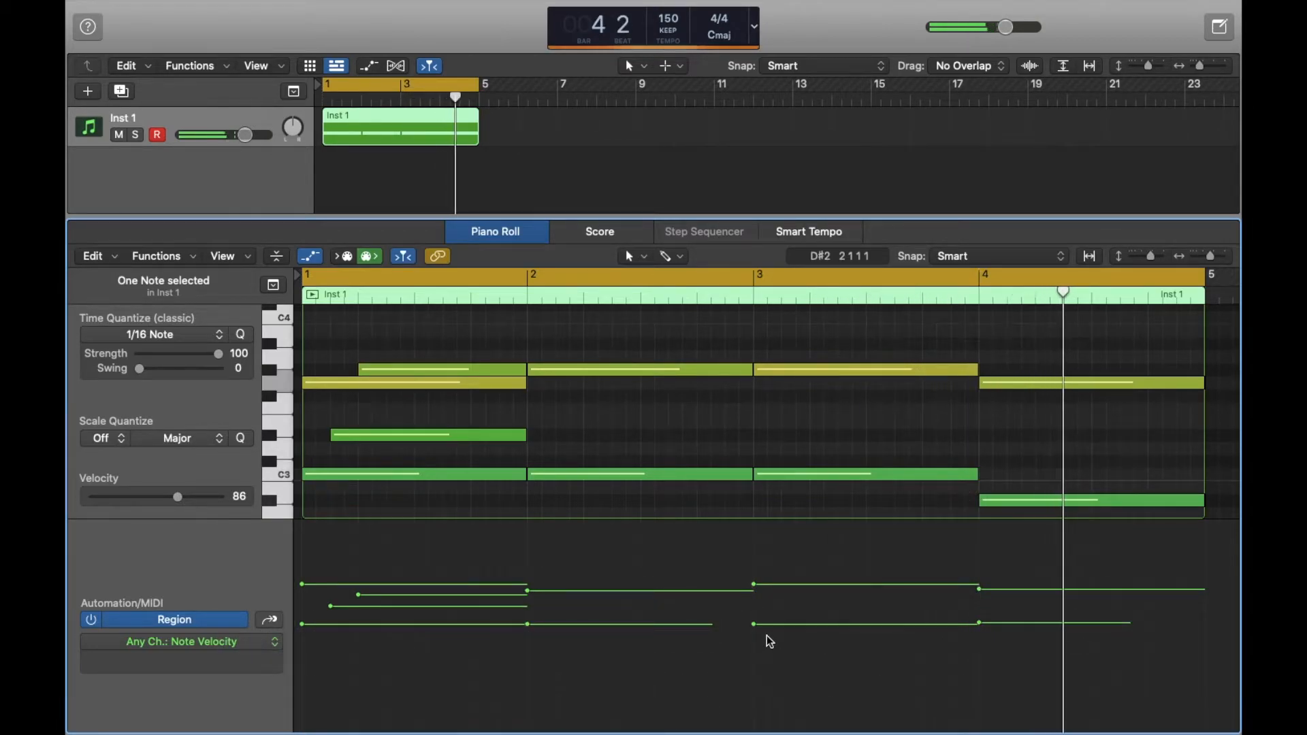
left_click_drag(753, 623, 754, 625)
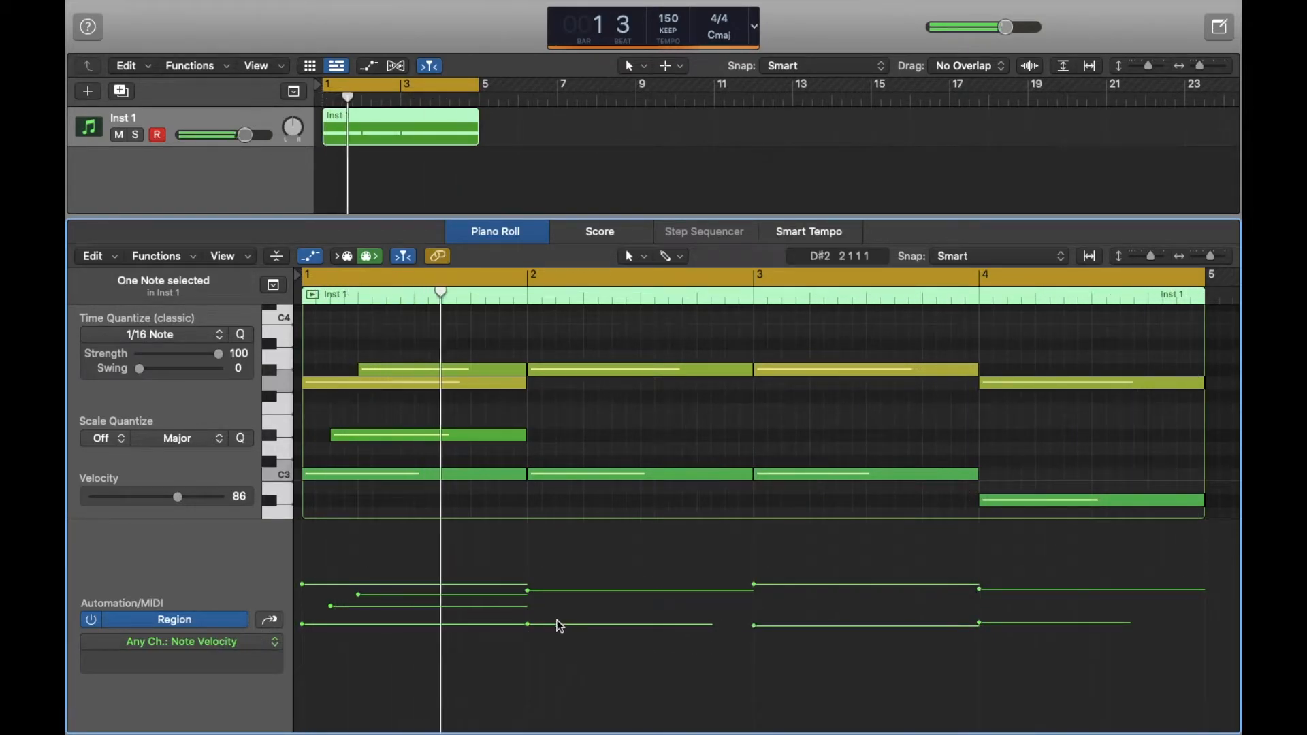
left_click_drag(531, 630, 528, 629)
Step: Raise the velocities of all ten notes together, to 74 on the shared velocity setting
key("super+a")
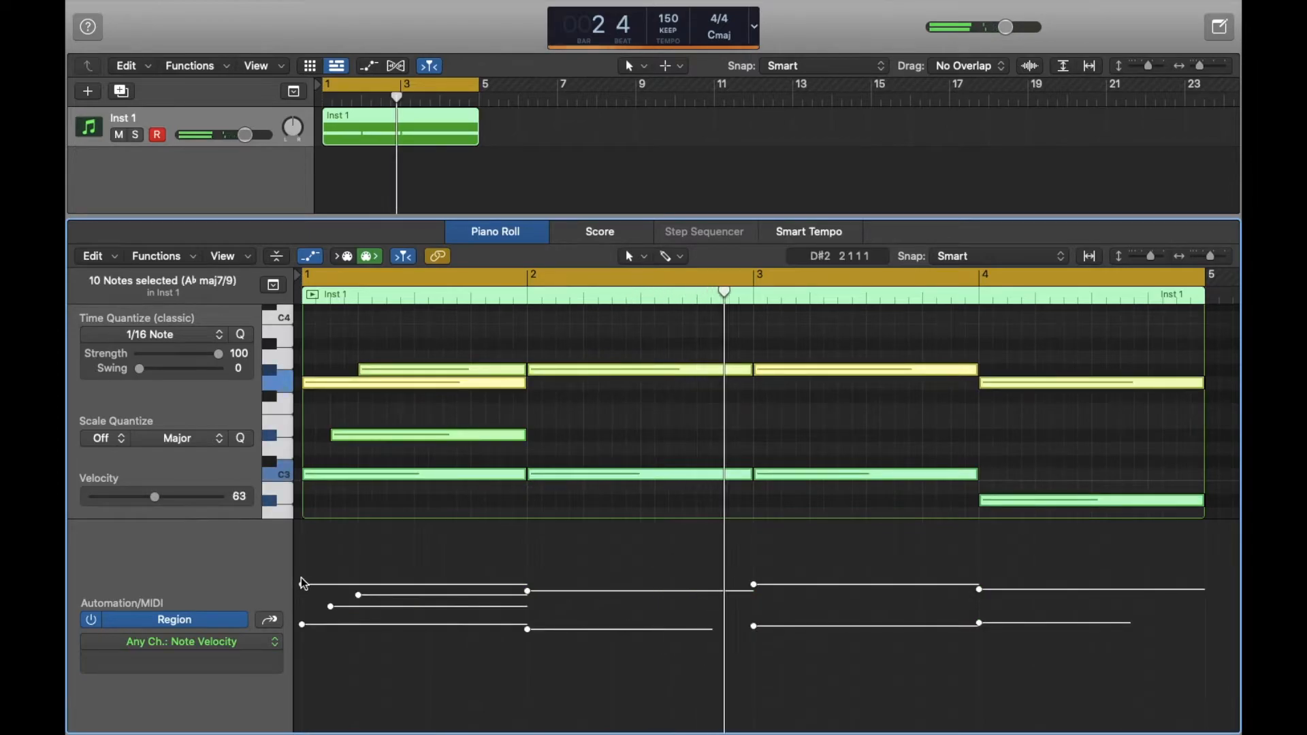
left_click_drag(303, 586, 302, 558)
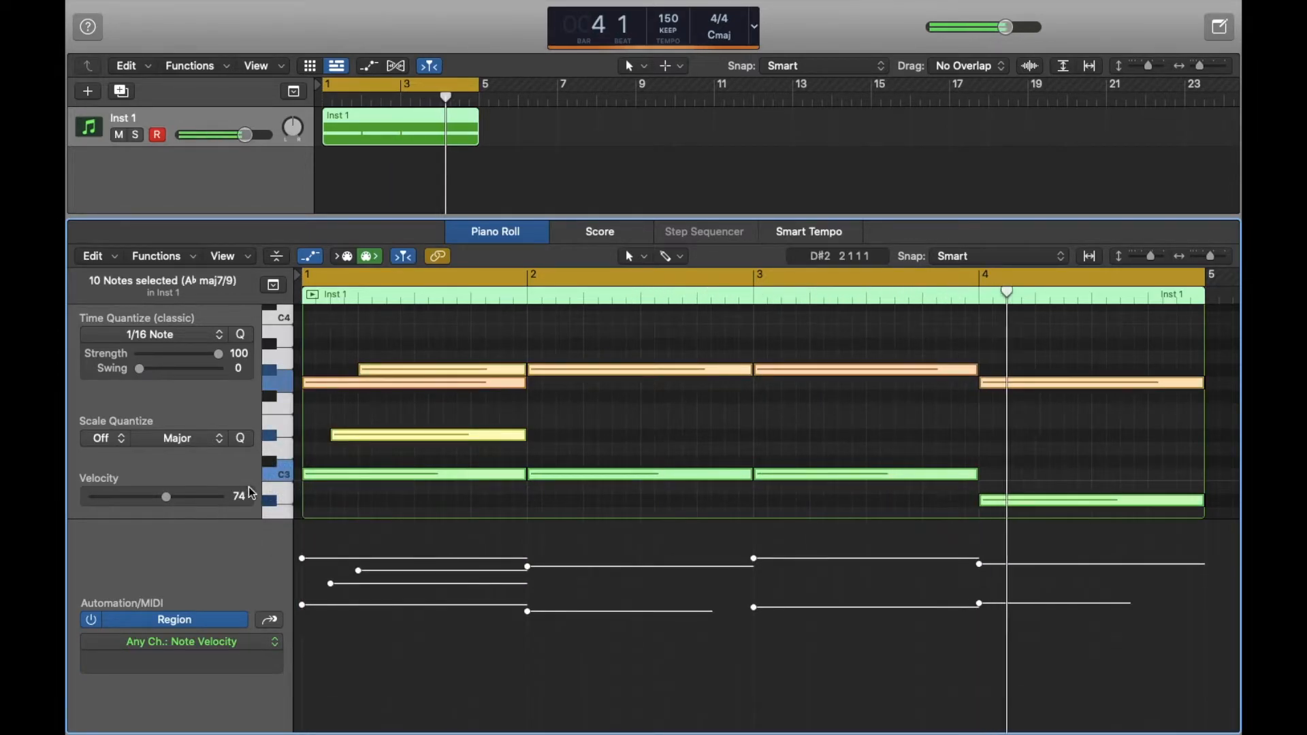
left_click(389, 496)
Step: Hide the note velocity lane and add a G4 top note filling bar 1
scroll(389, 497, "up", 5)
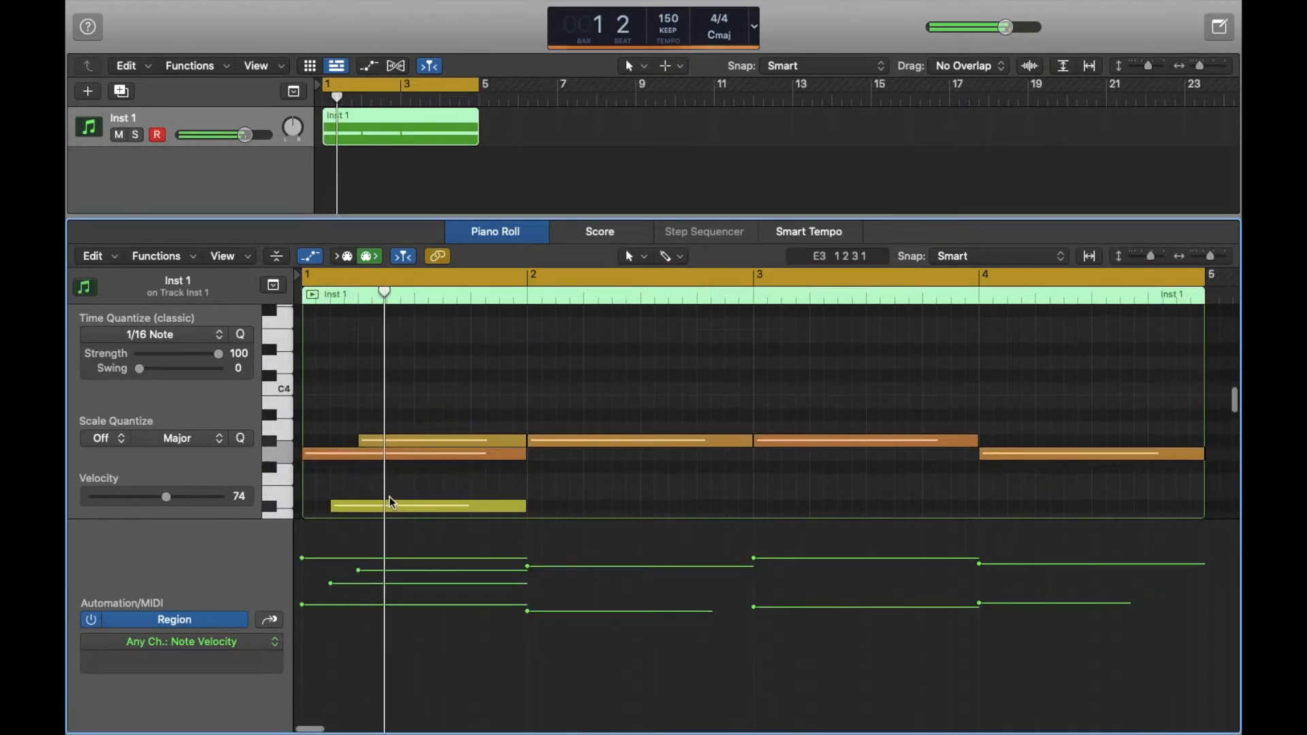
scroll(392, 502, "up", 1)
scroll(398, 415, "up", 5)
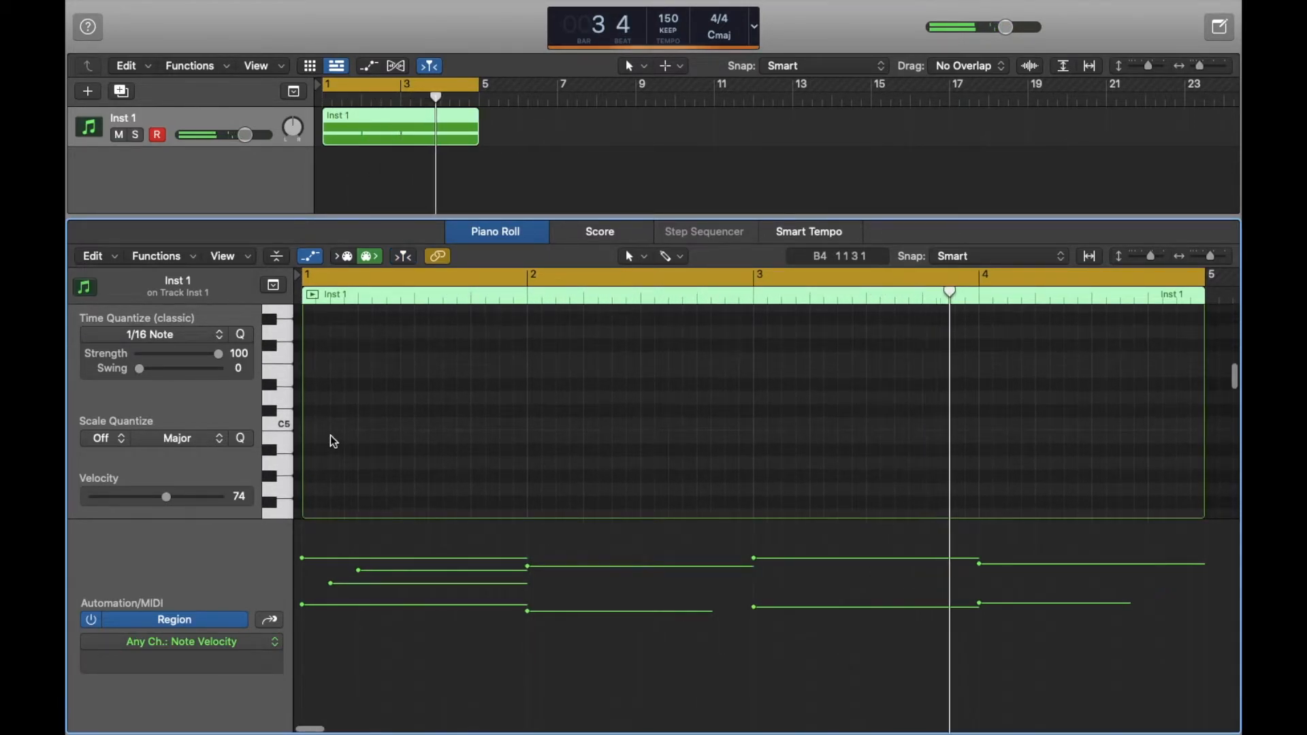
left_click(306, 256)
scroll(347, 372, "up", 1)
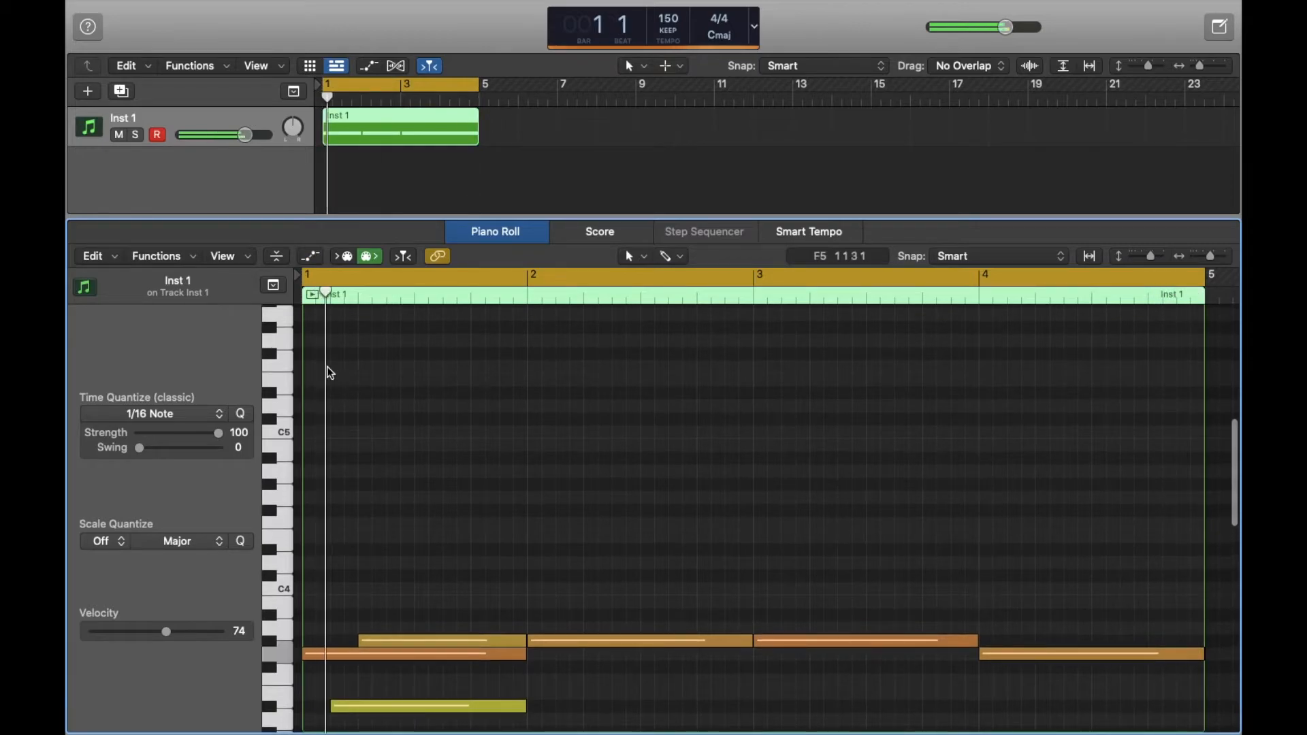
left_click_drag(320, 485, 362, 515)
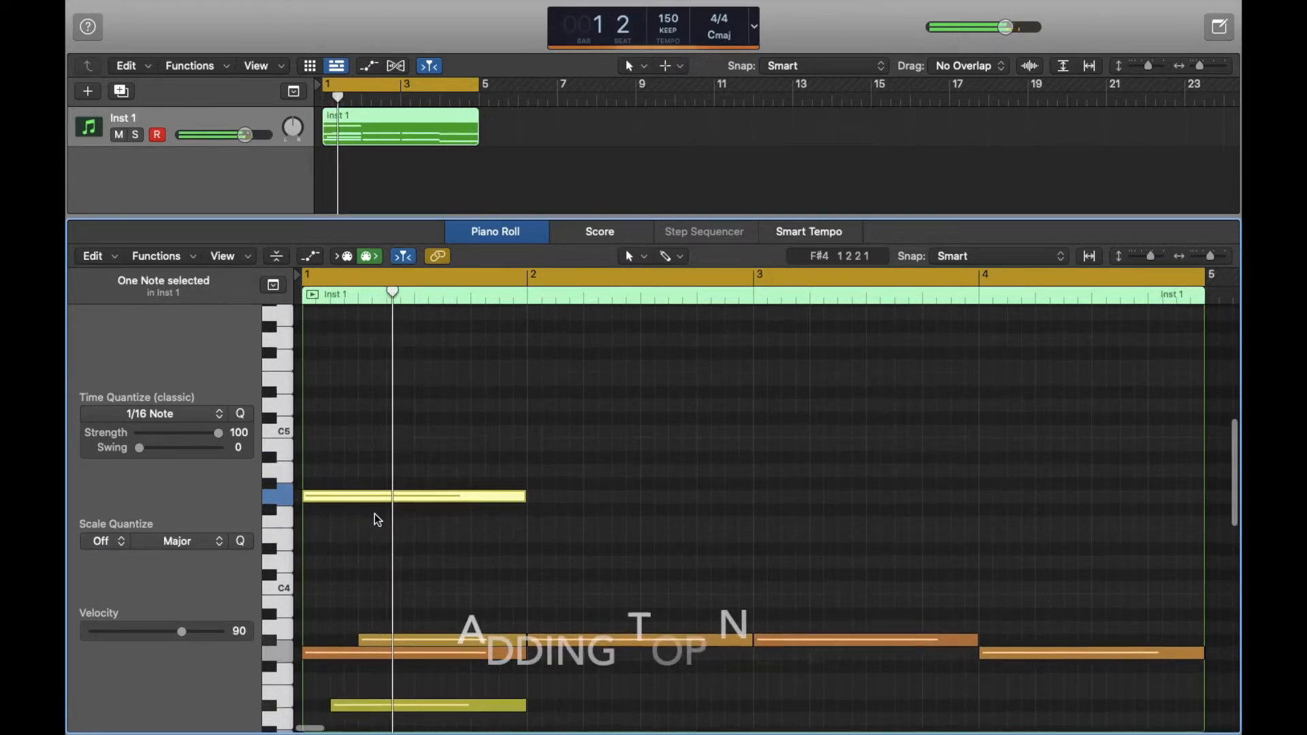
Step: Add G#4 top notes filling bars 2 and 3 and a G4 top note filling bar 4
scroll(374, 519, "down", 5)
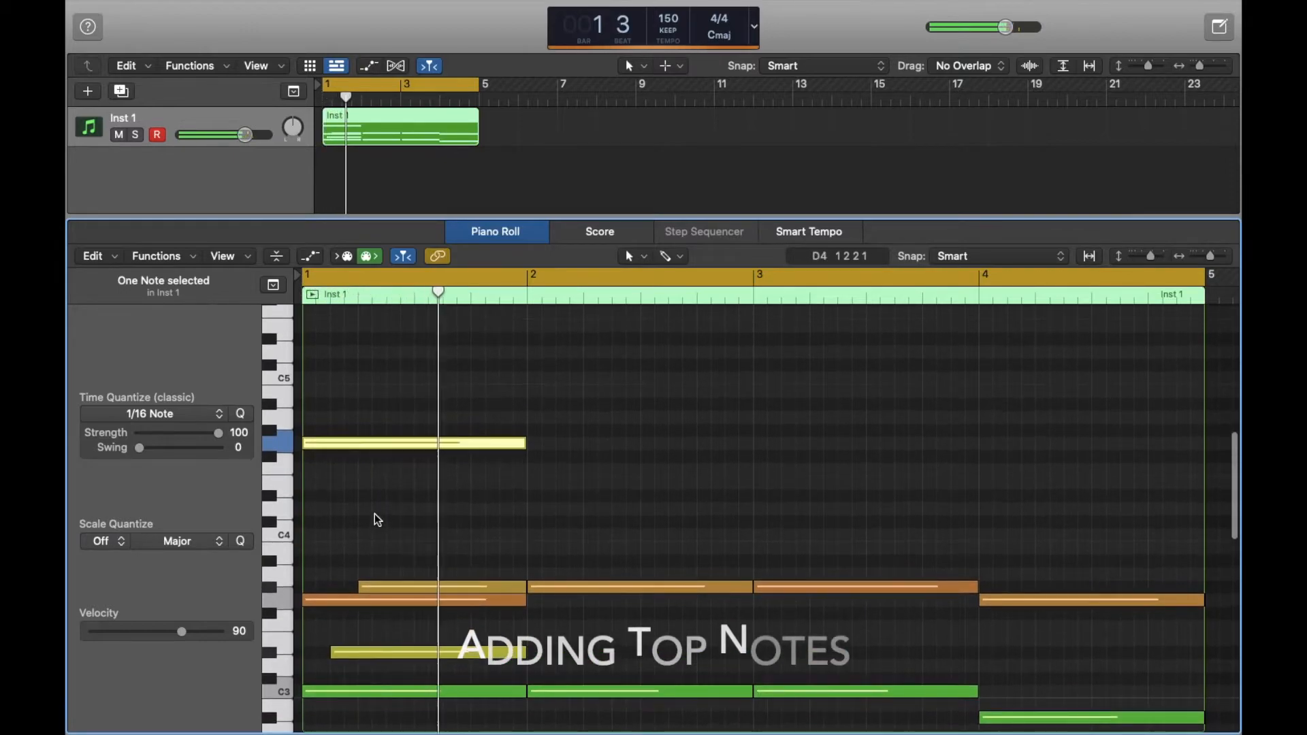
left_click(545, 429)
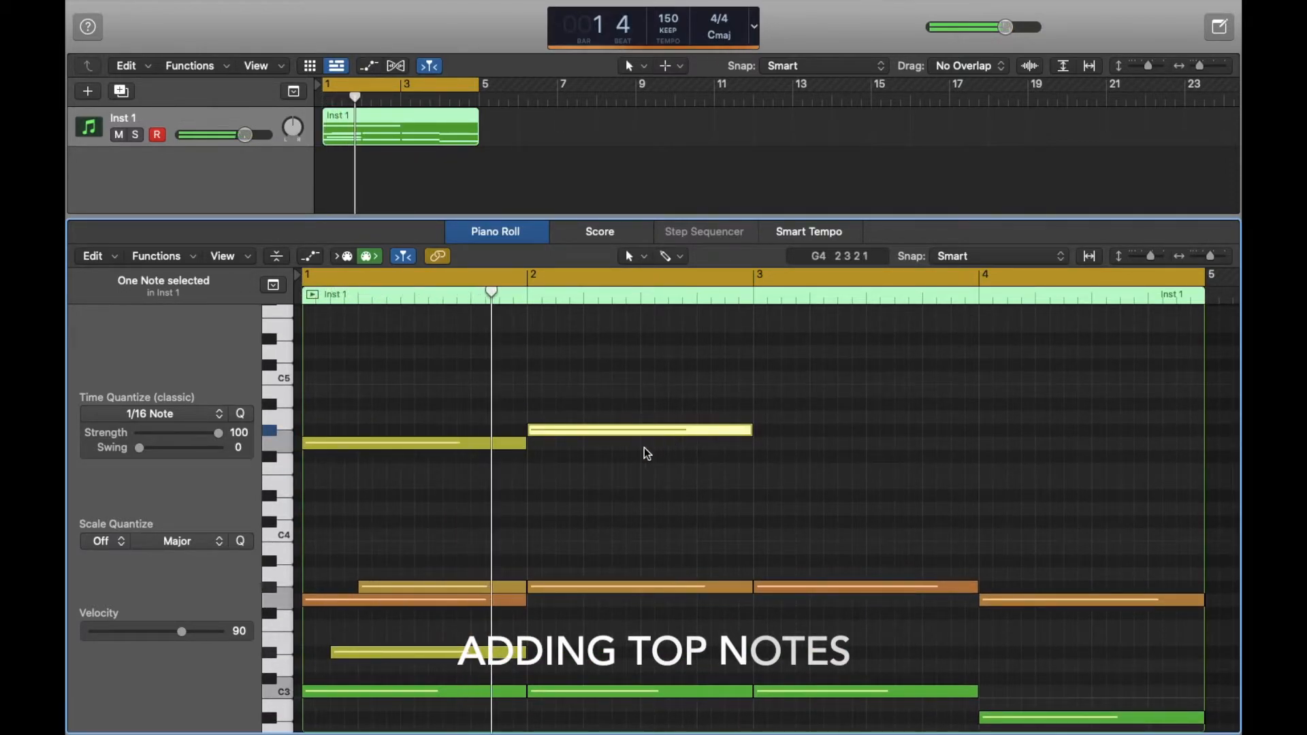
left_click(754, 428)
scroll(754, 429, "down", 3)
scroll(755, 430, "up", 3)
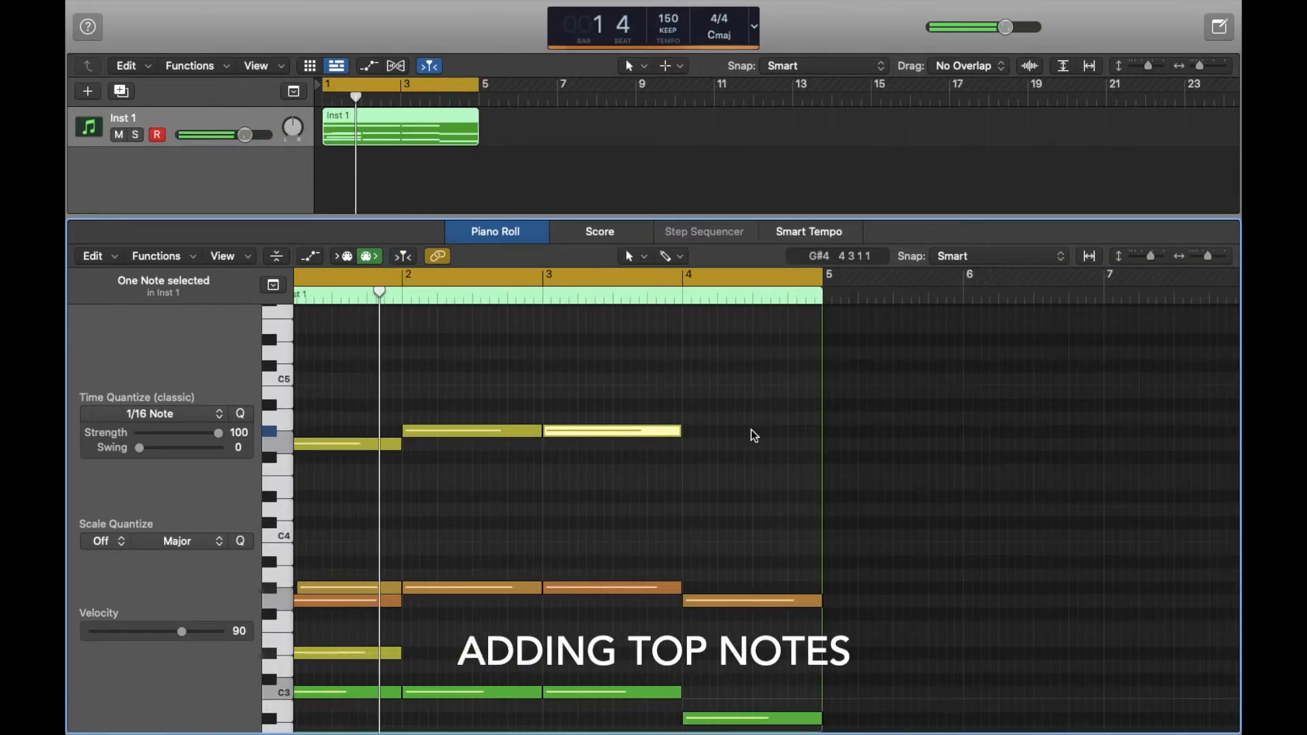
left_click(684, 443)
Step: Add a C5 note from 1 2 3, and half-beat F4 and G4 notes in sequence from beat 2 of bar 3
scroll(763, 468, "down", 1)
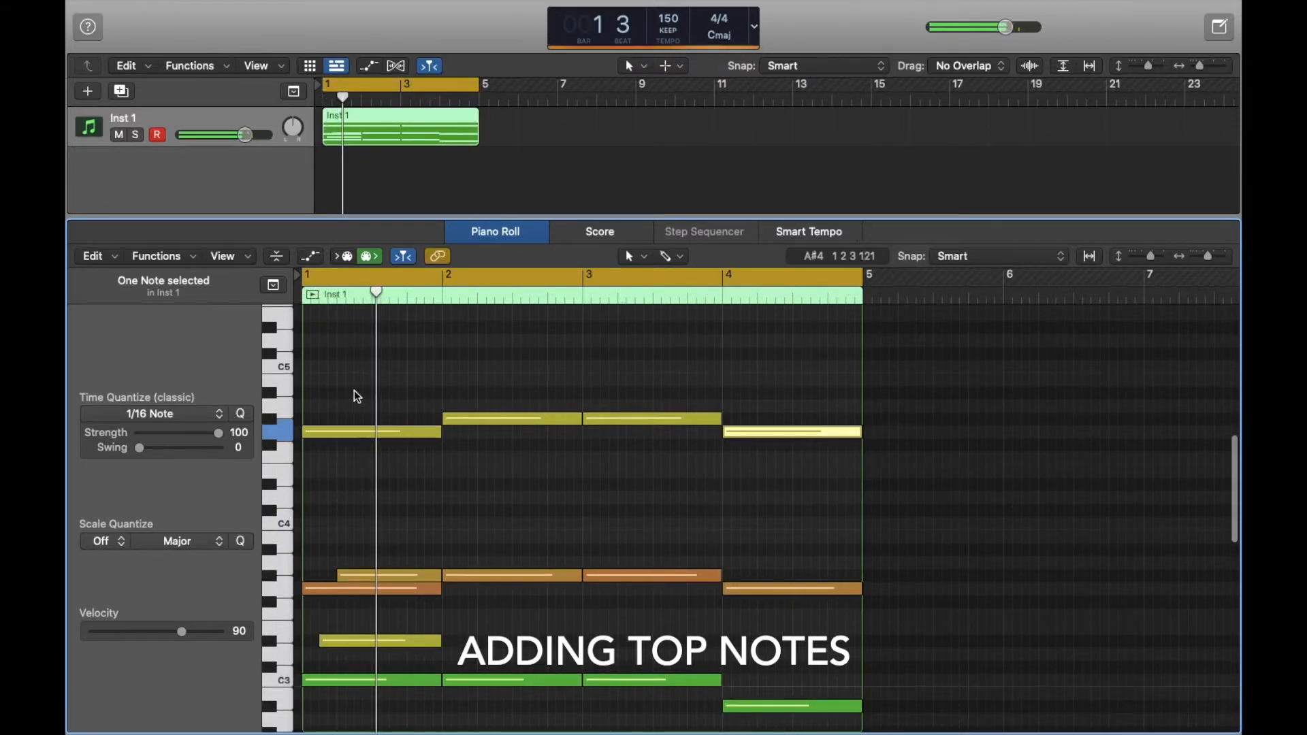
left_click(356, 369)
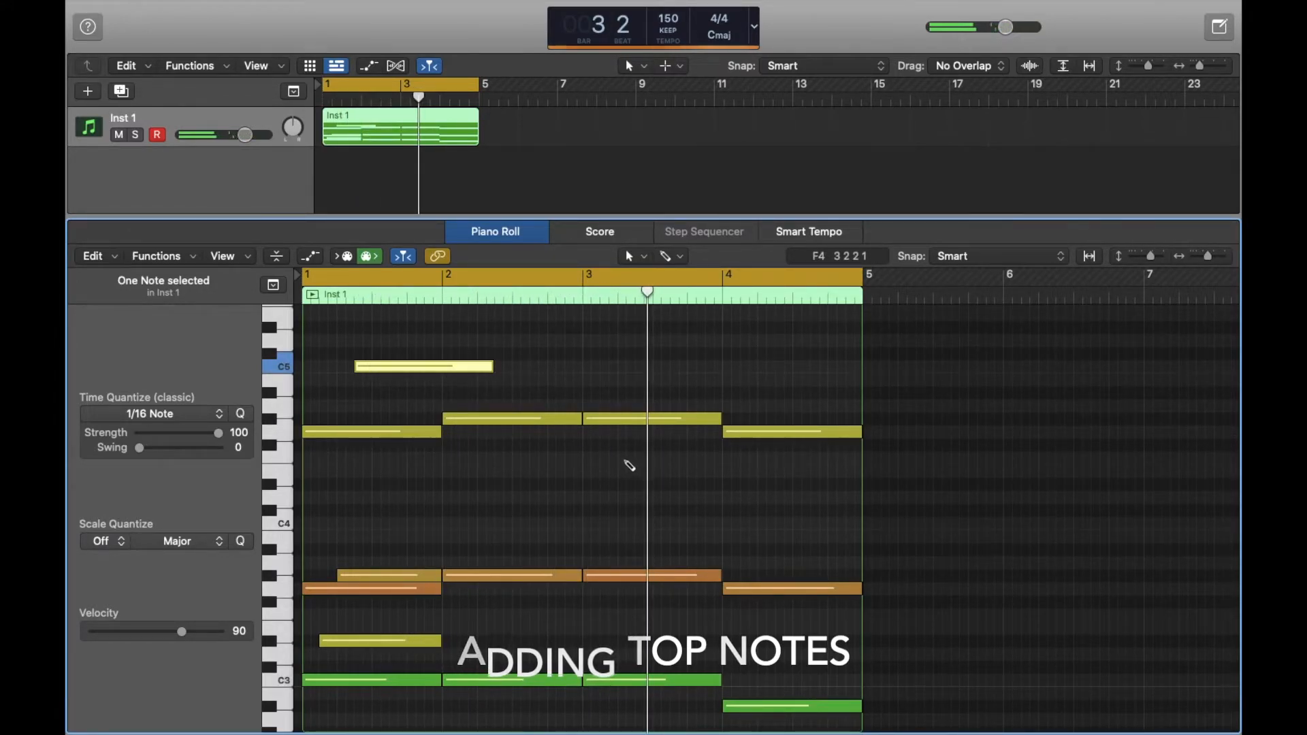
left_click(621, 459)
left_click_drag(751, 459, 632, 461)
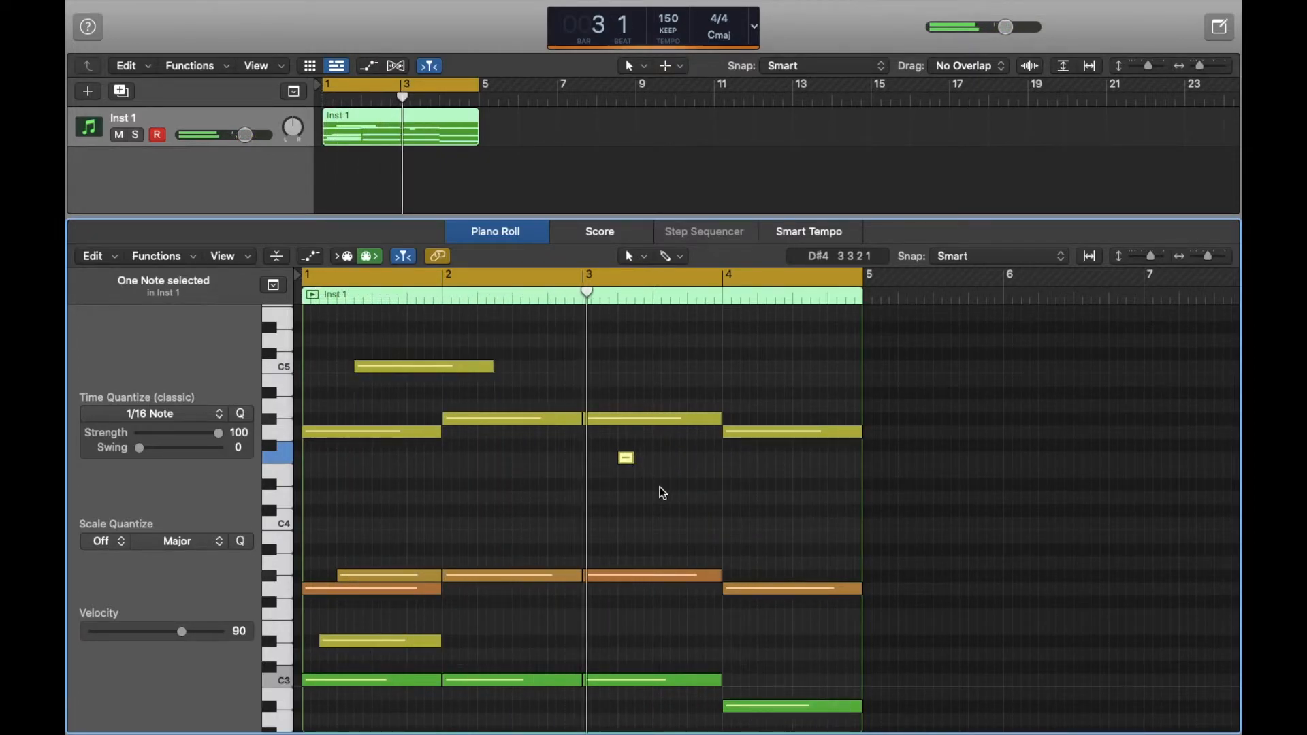
left_click(640, 433)
left_click(646, 431)
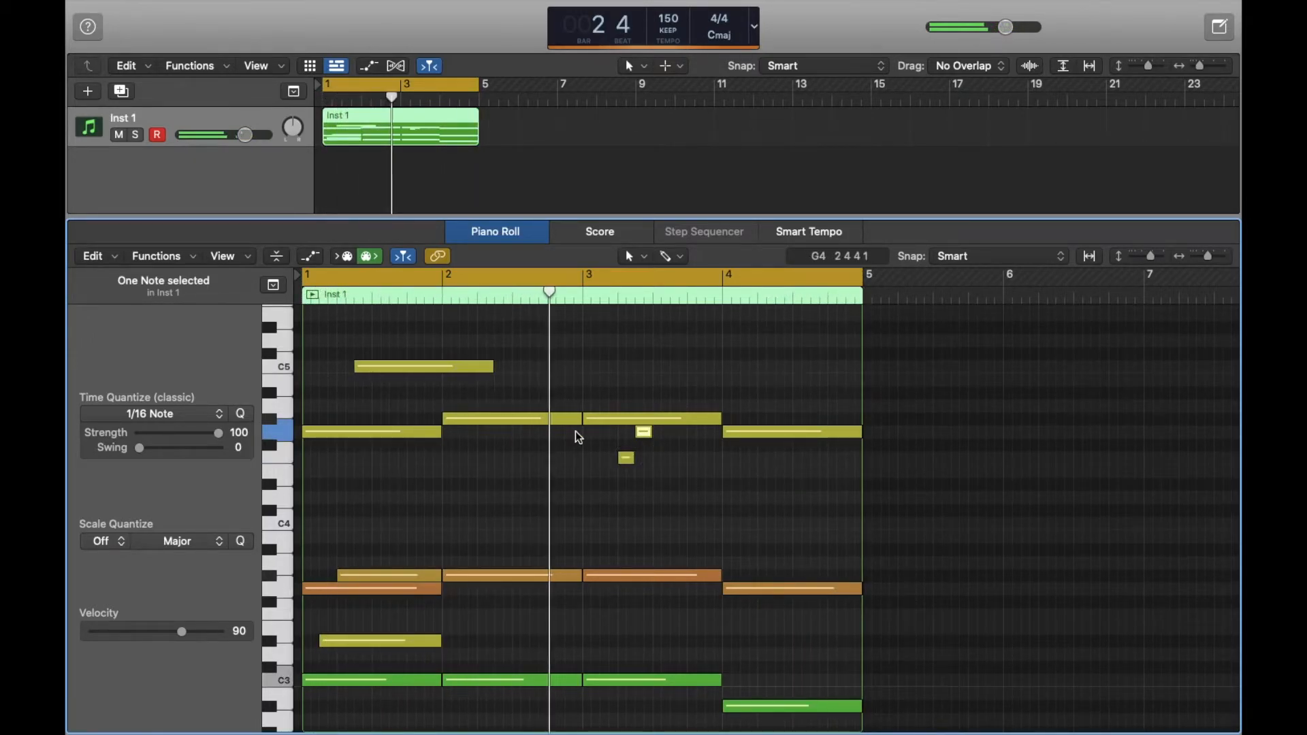
Step: Move the two short notes in bar 3 down two semitones, to D#4 and F4
scroll(575, 434, "down", 2)
scroll(576, 433, "right", 2)
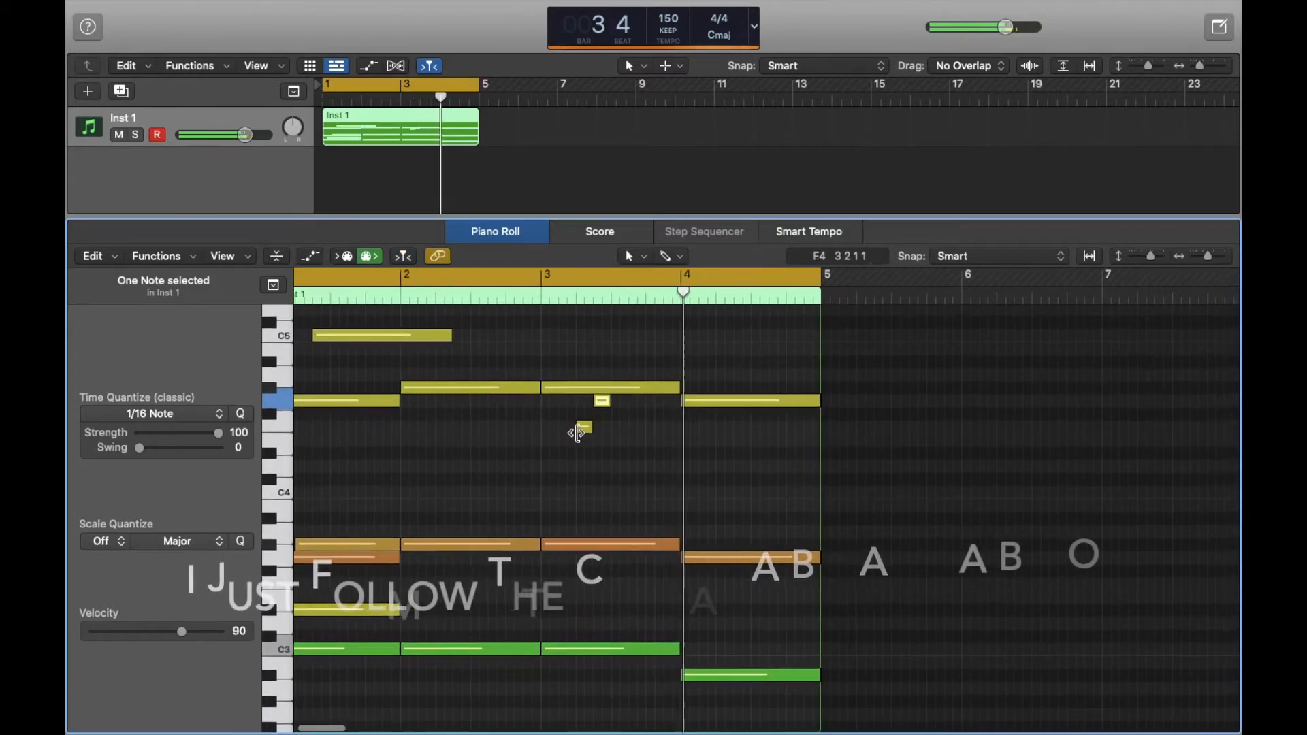
left_click_drag(627, 427, 632, 462)
left_click_drag(644, 402, 643, 427)
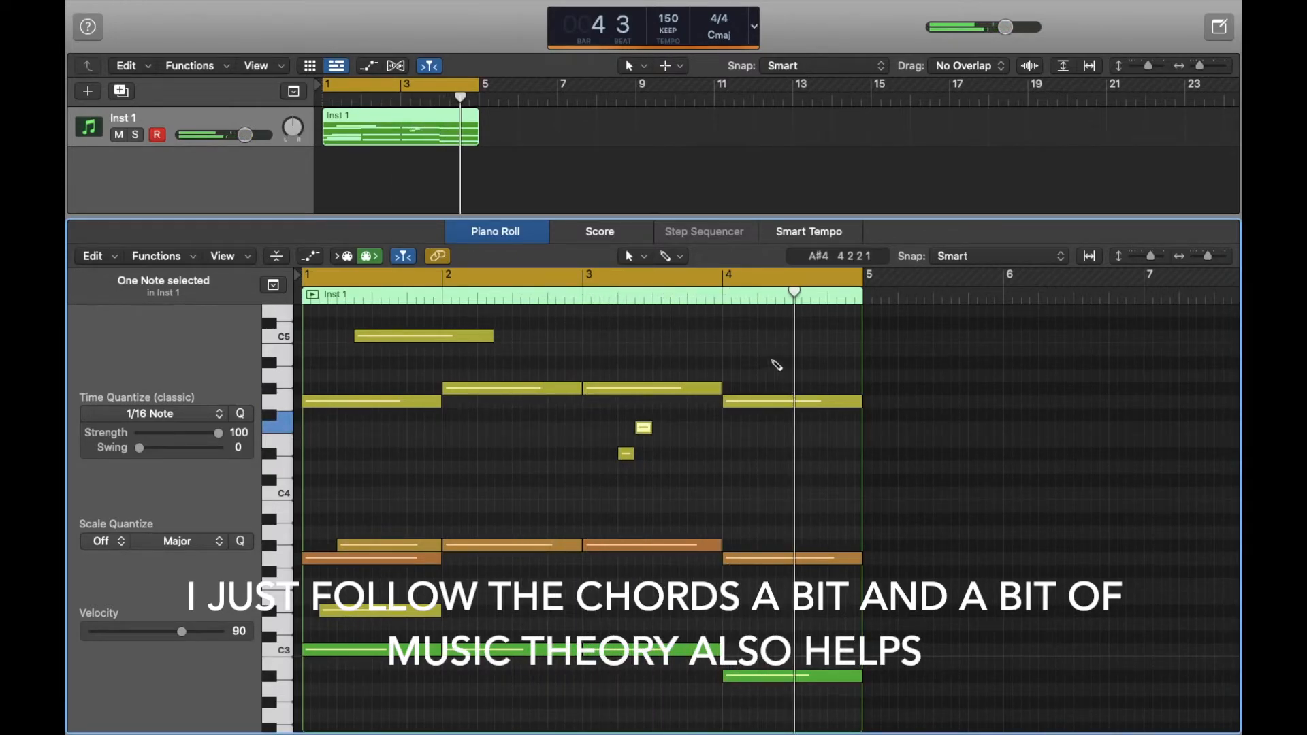
Step: Add half-beat A#4 and G#4 notes in bar 4, and shorten the C5 note in bar 1 to half a beat
scroll(788, 382, "up", 2)
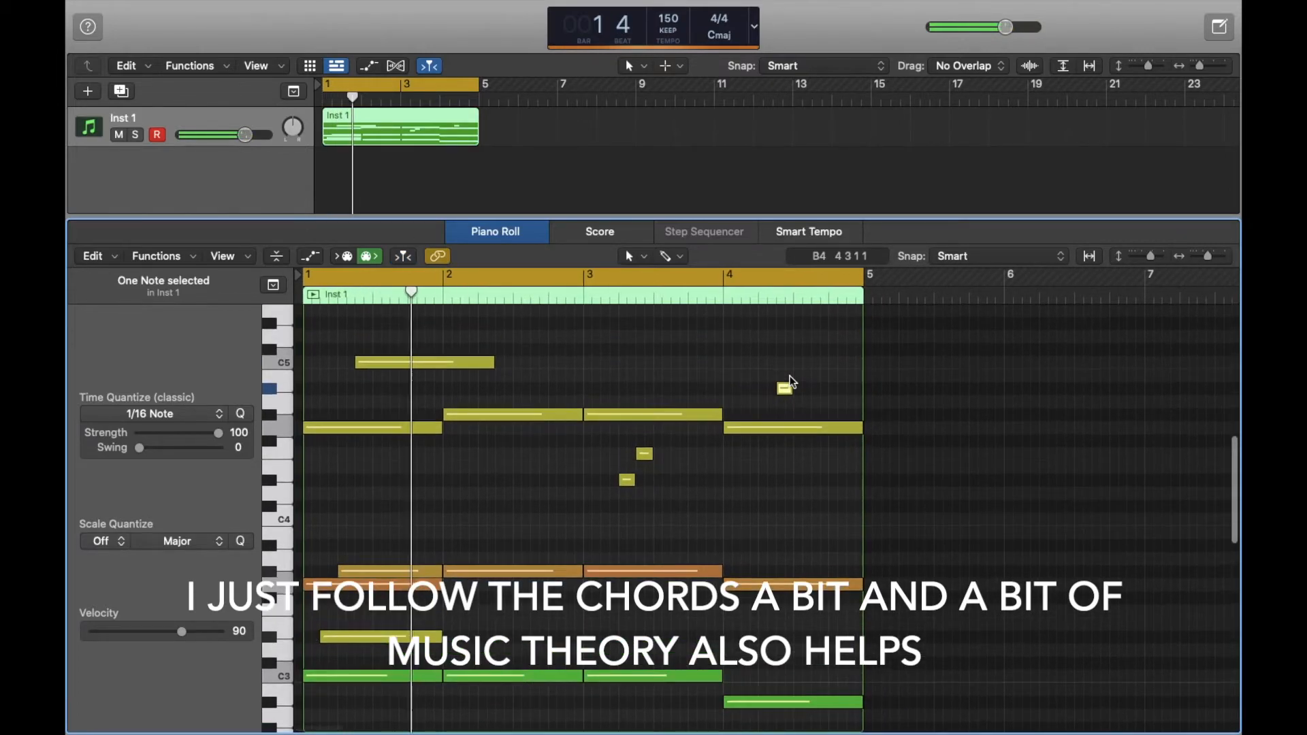
left_click_drag(494, 362, 374, 370)
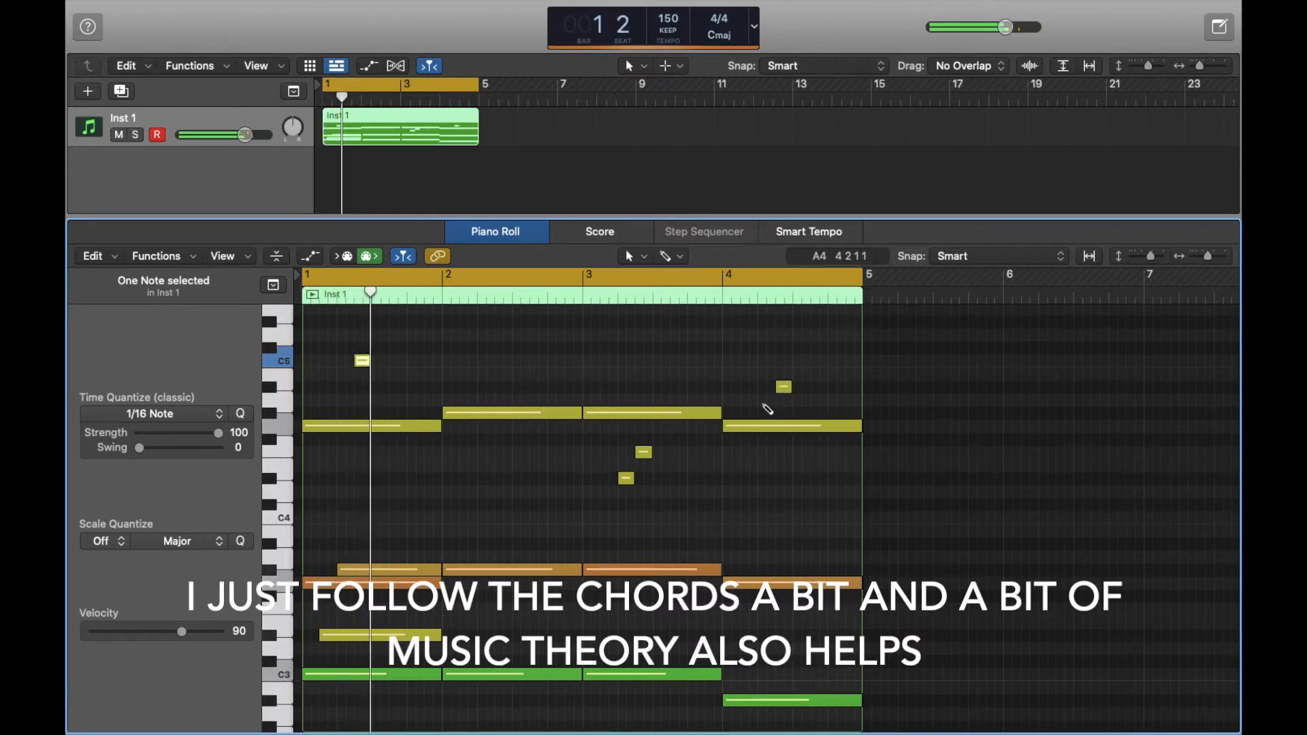
scroll(810, 431, "down", 1)
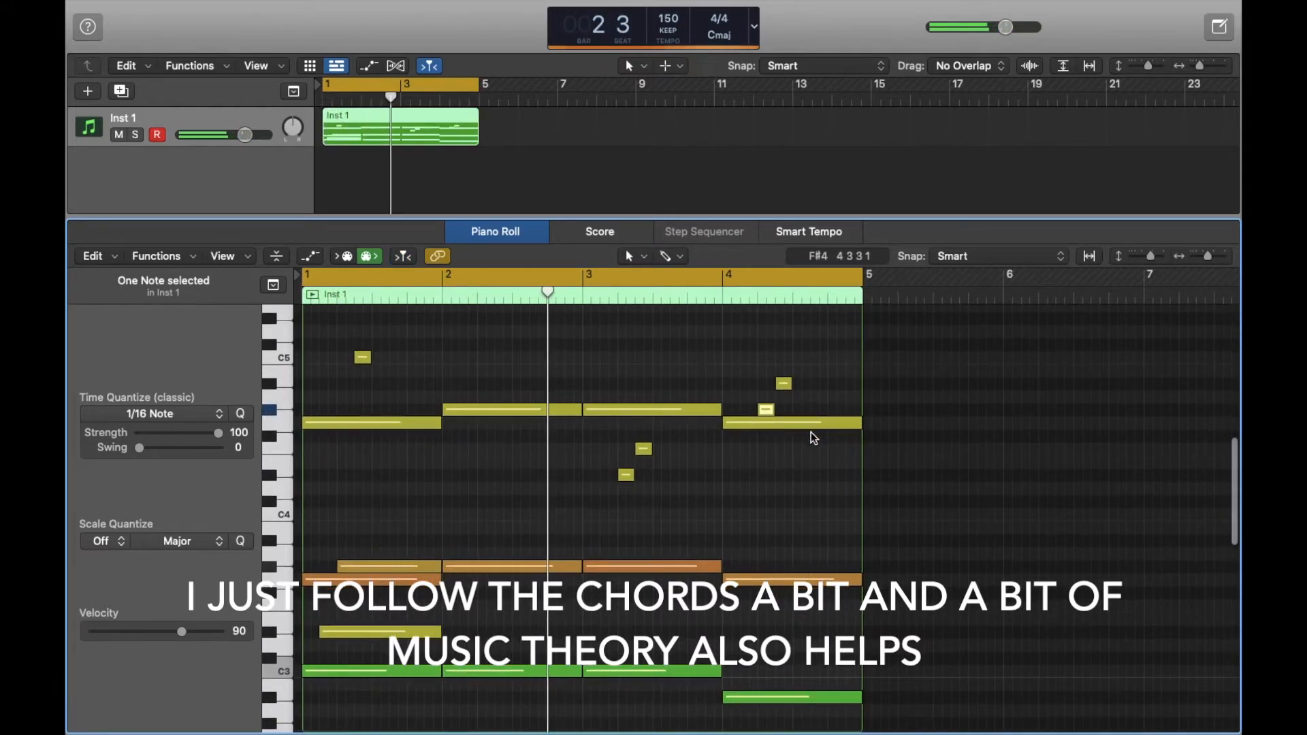
Step: Show the track's channel strip and lower the velocities of all notes together, to 57 on the shared velocity setting
scroll(810, 432, "down", 3)
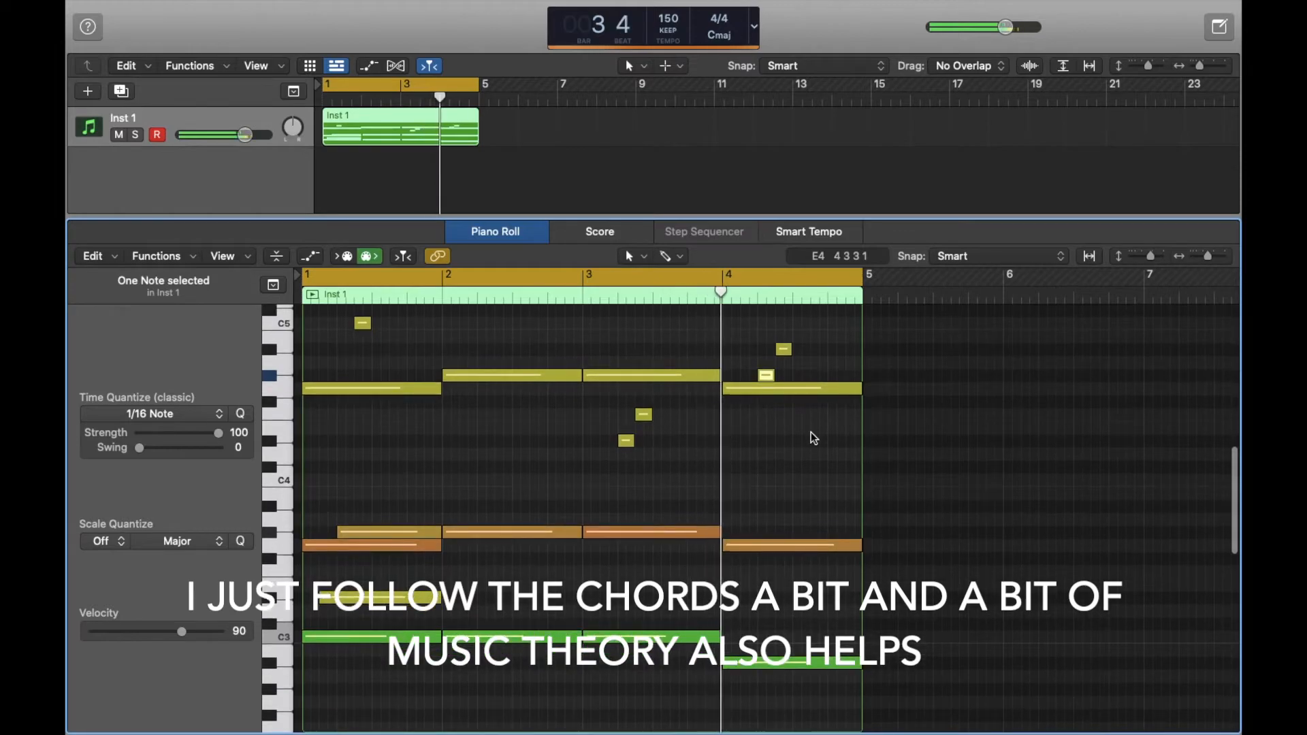
scroll(811, 436, "up", 1)
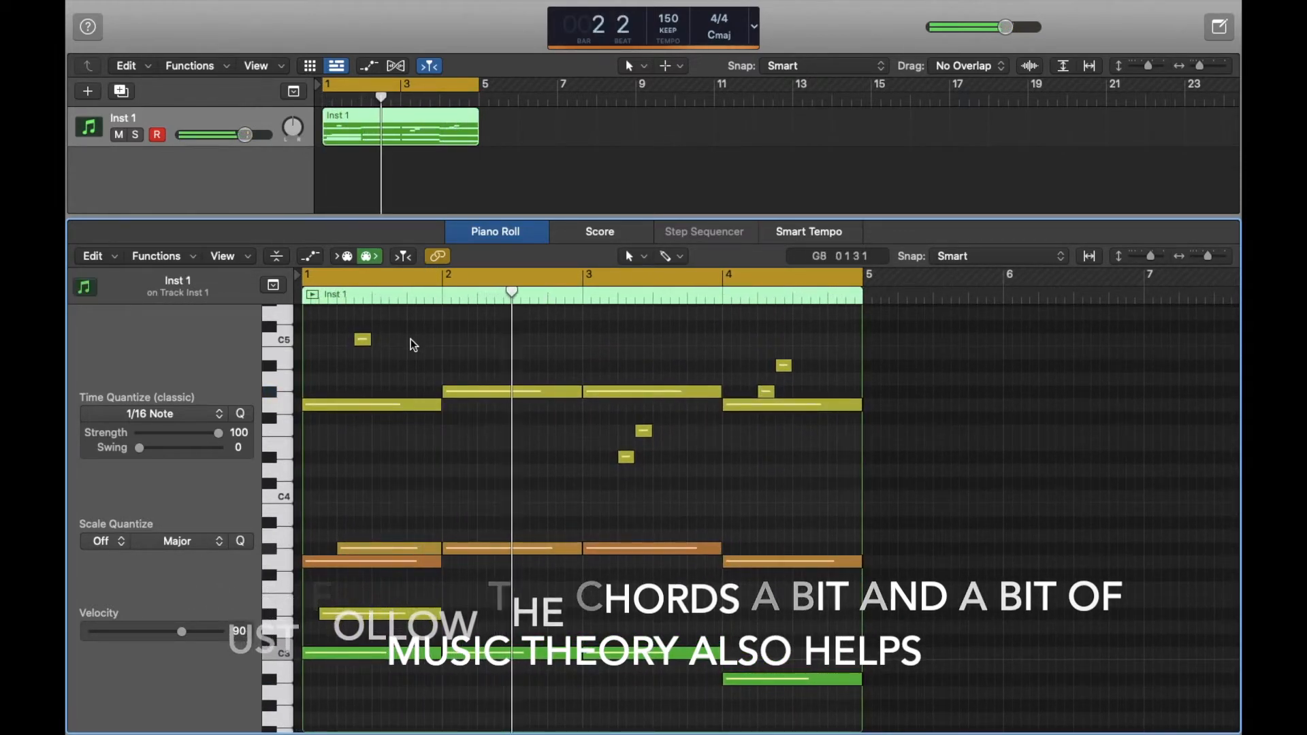
key("super+a")
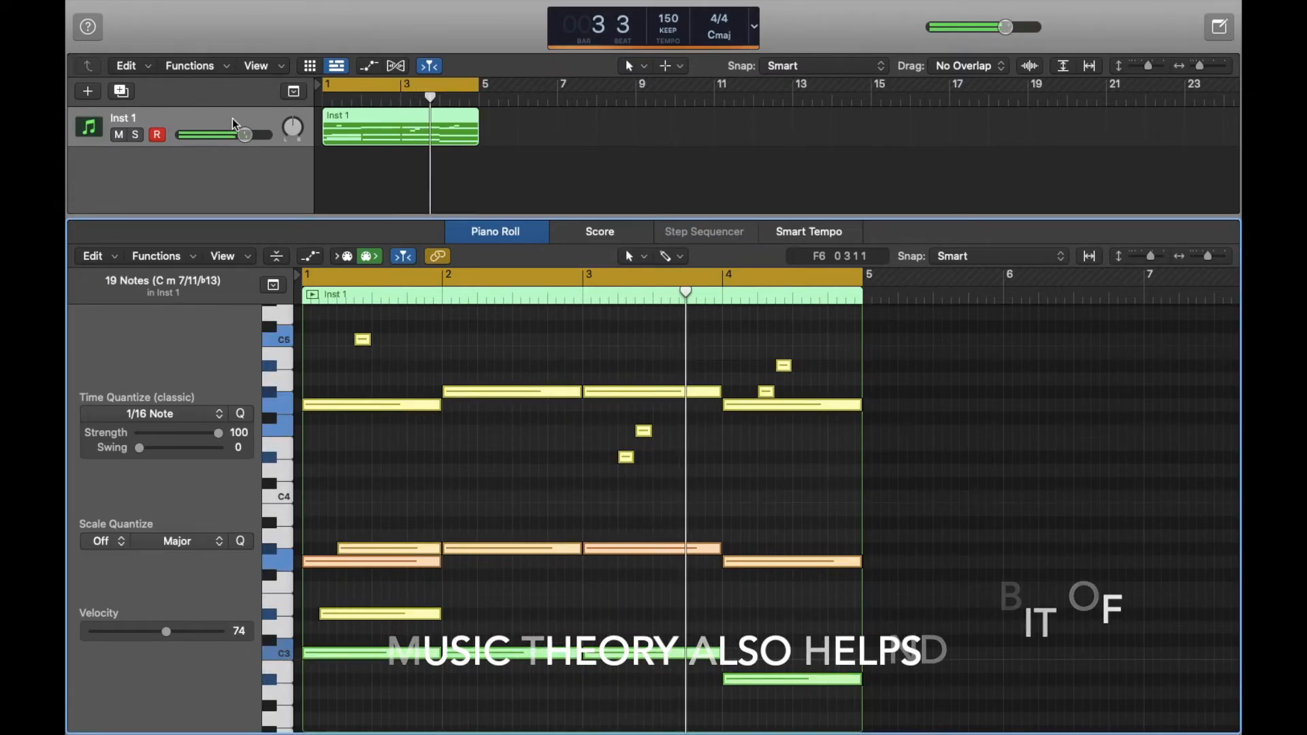
key("i")
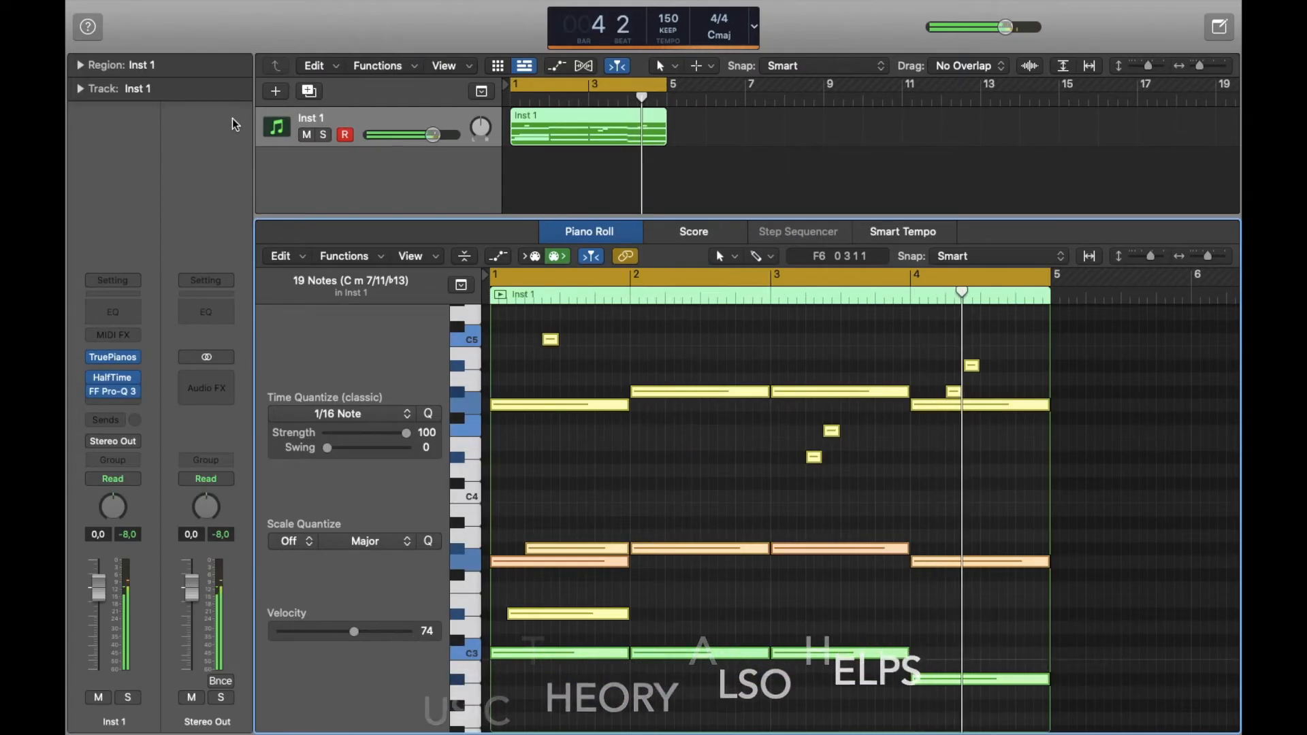
left_click(499, 257)
left_click_drag(482, 558, 499, 602)
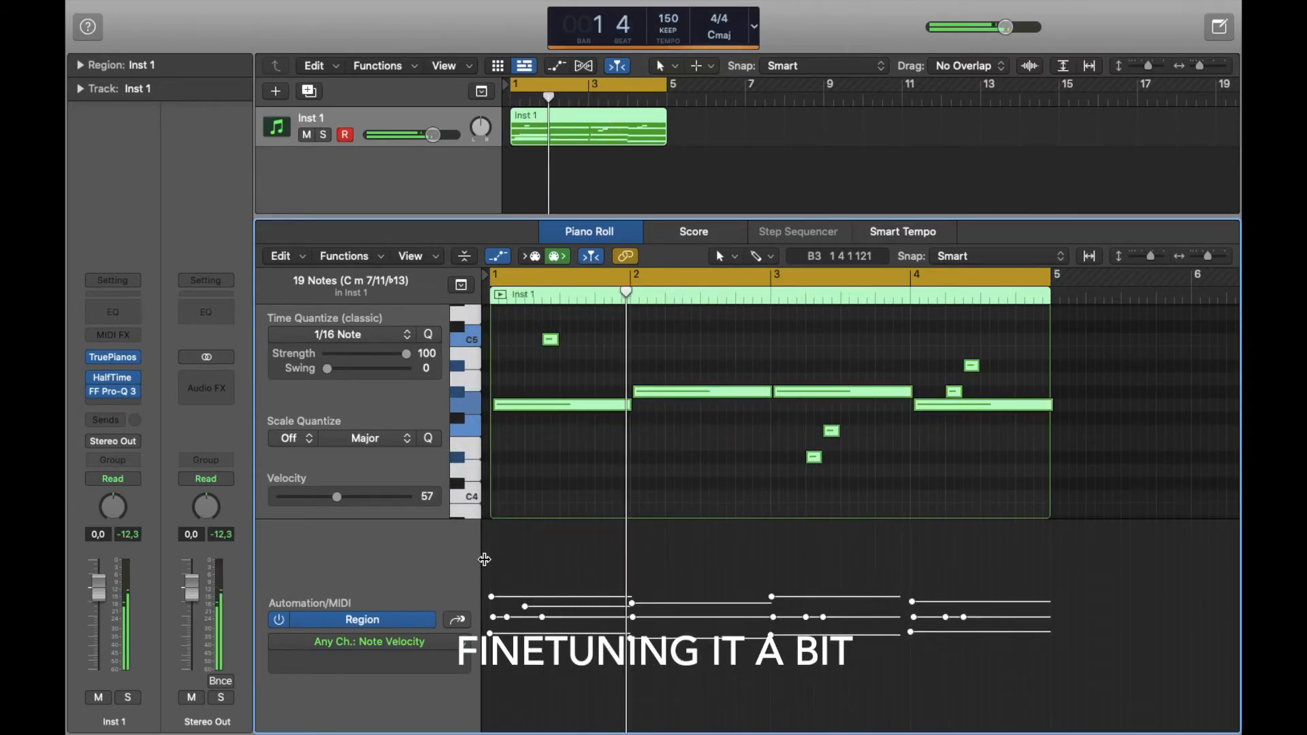
Step: In the FF Pro-Q 3, lower the high cut to about 8196 Hz and add a bell boost of about 3.87 dB at 2401 Hz
left_click(119, 398)
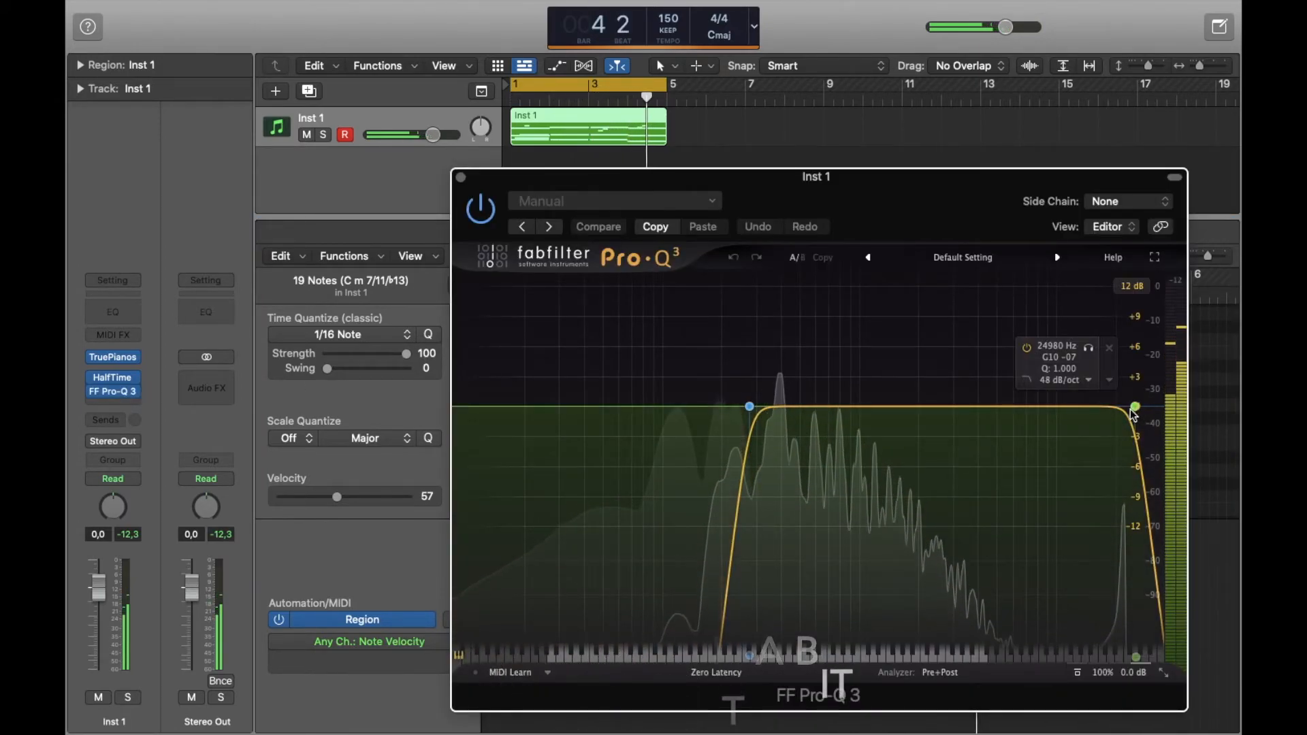
left_click_drag(1136, 406, 1036, 412)
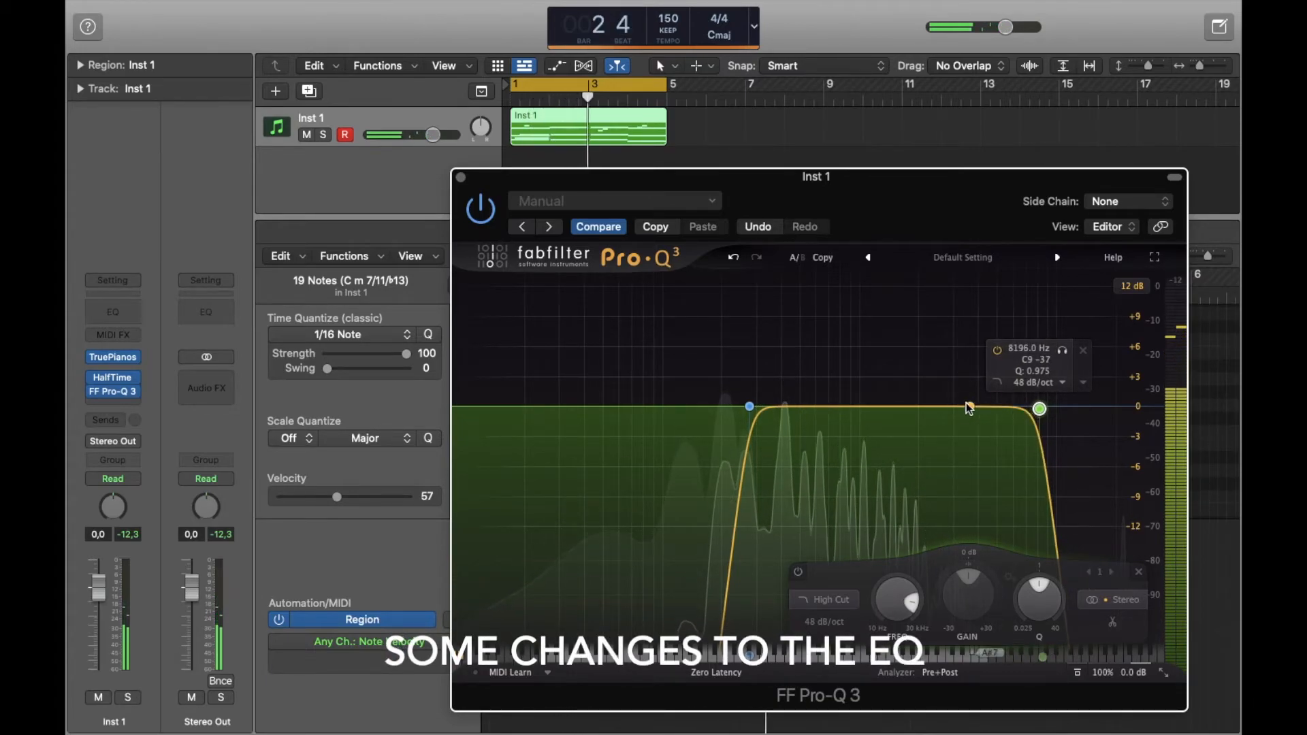
left_click_drag(948, 409, 936, 371)
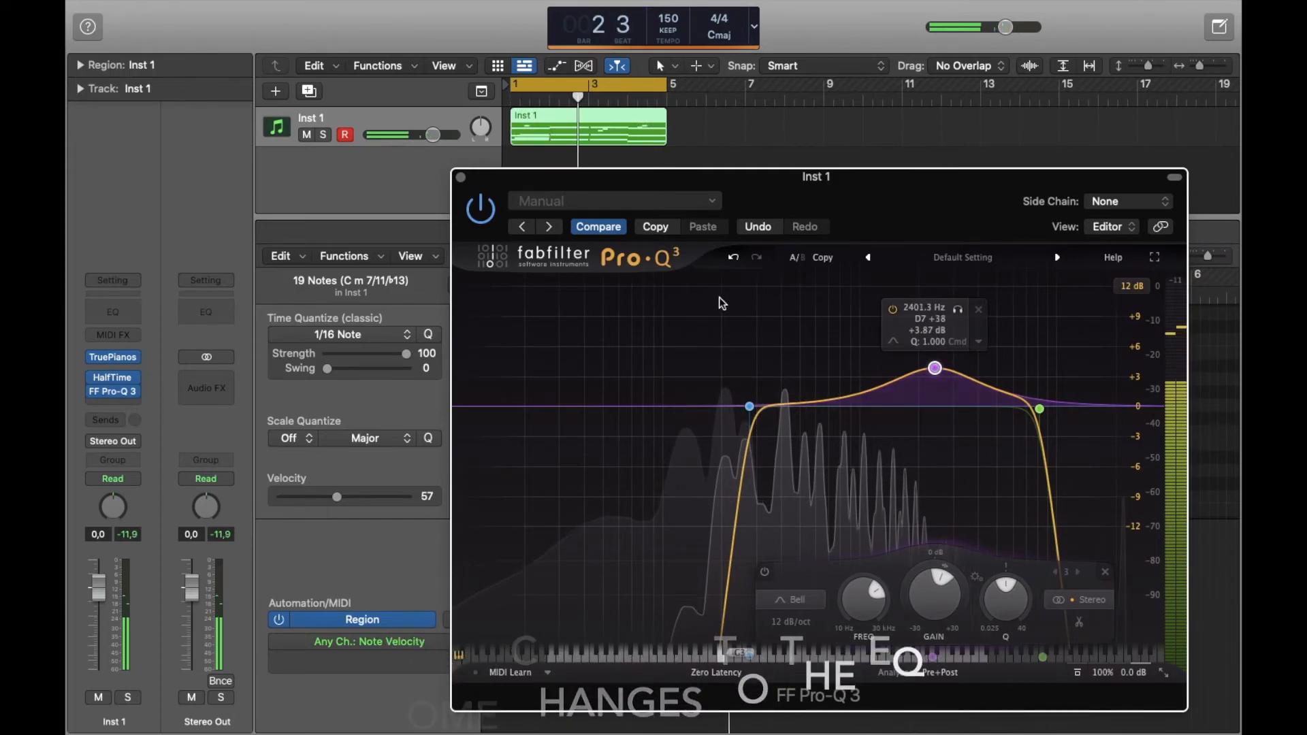
Step: Close the EQ window and note editor, and bounce the Inst 1 region in place to an audio track named HOOK
left_click(461, 178)
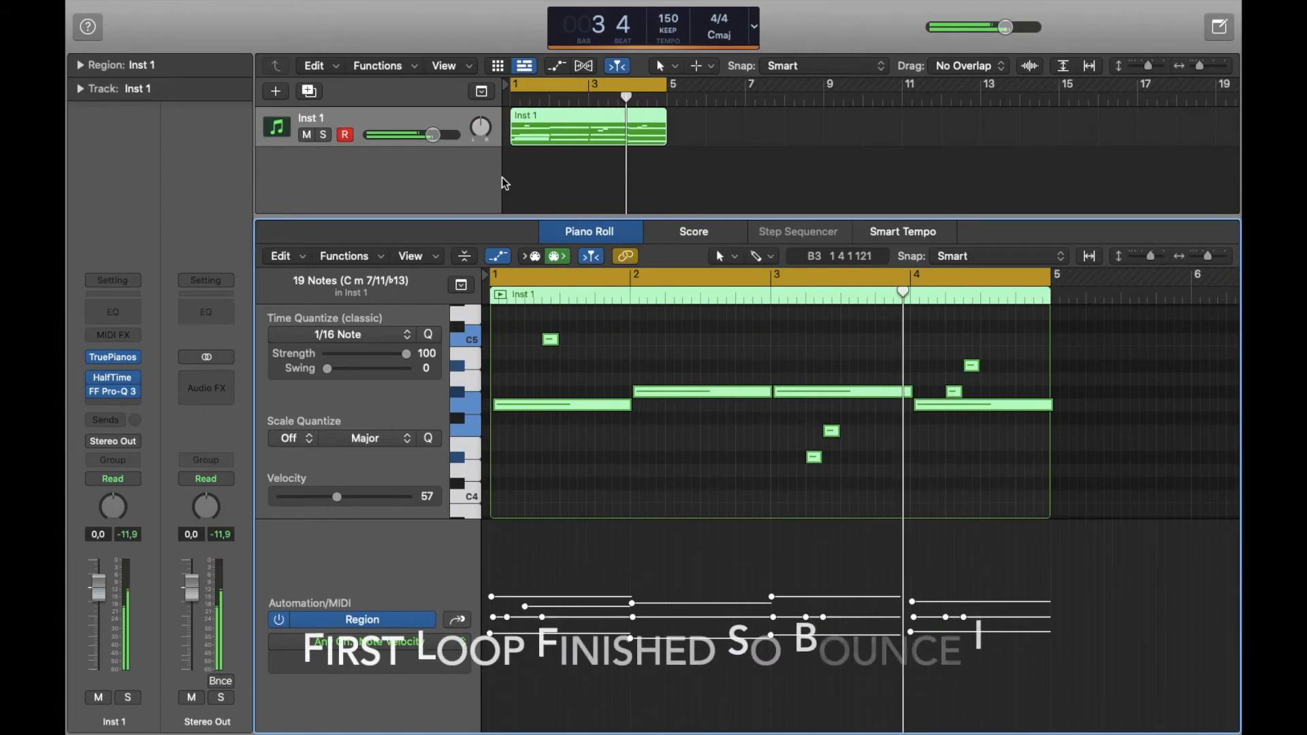
key("e")
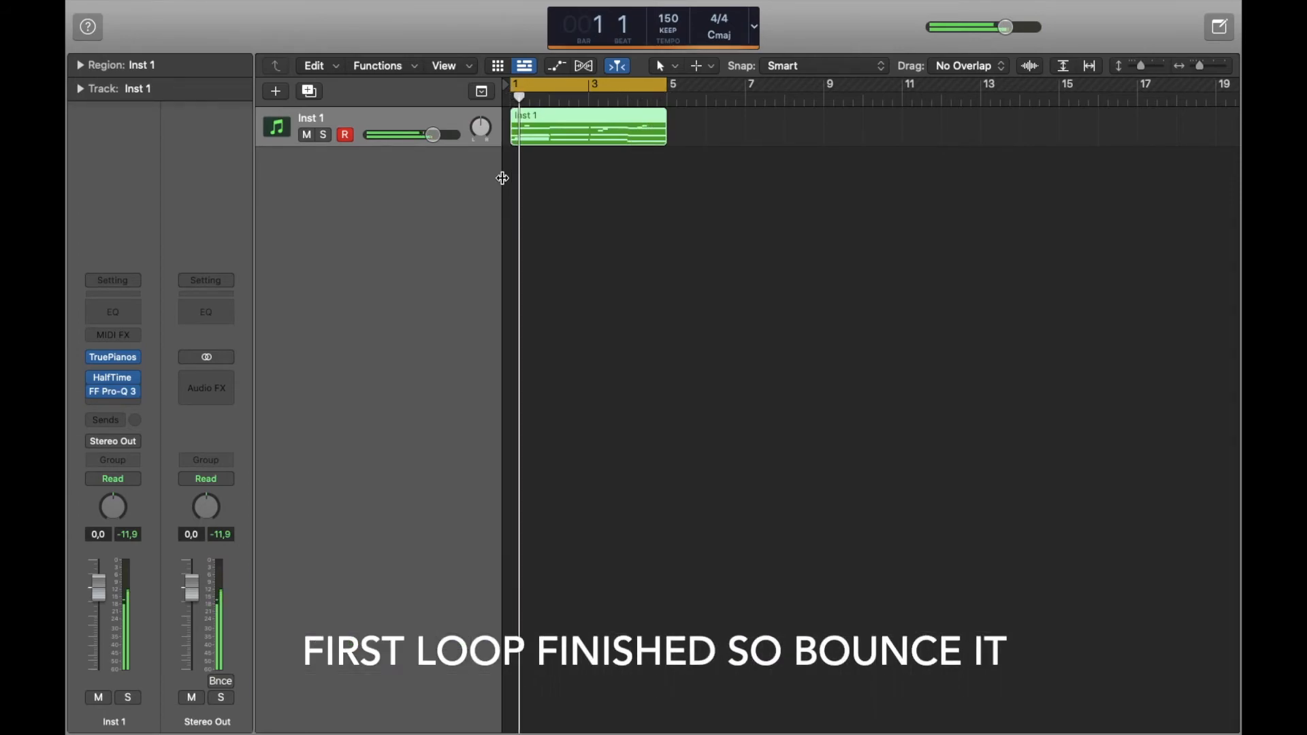
right_click(563, 135)
left_click(583, 152)
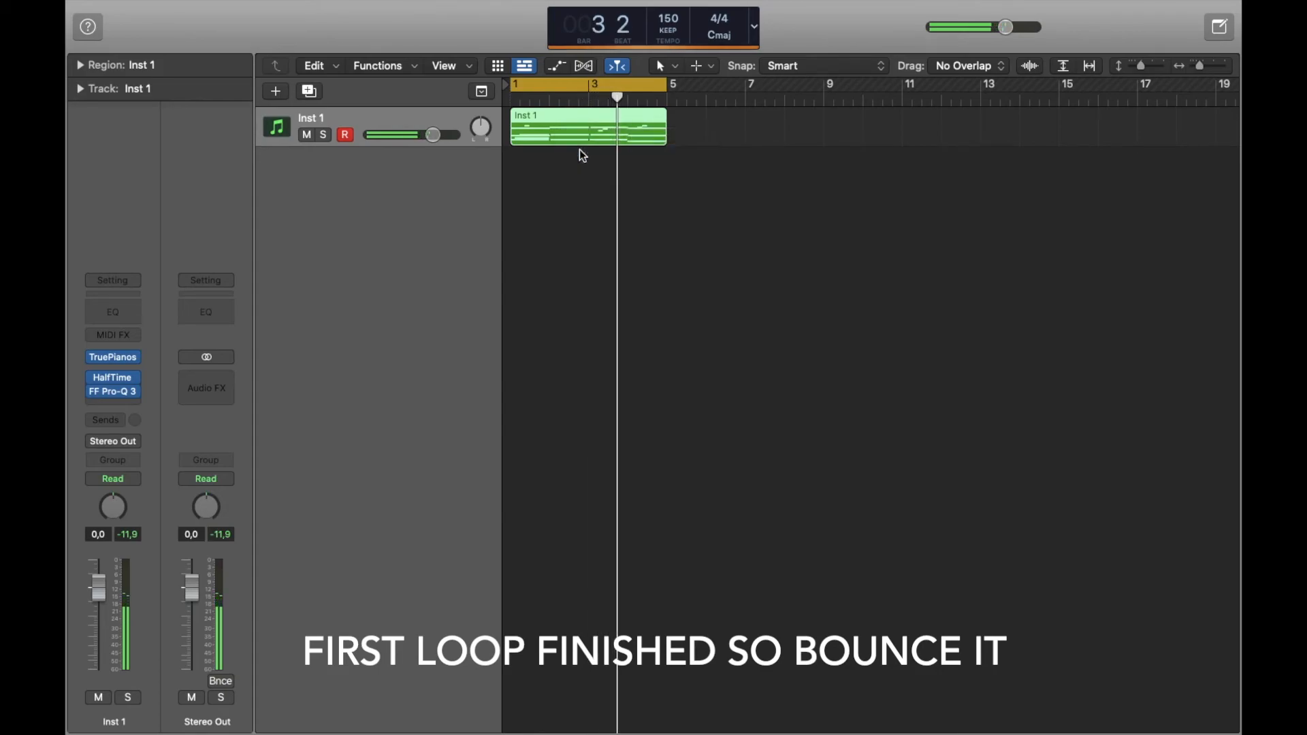
key("Return")
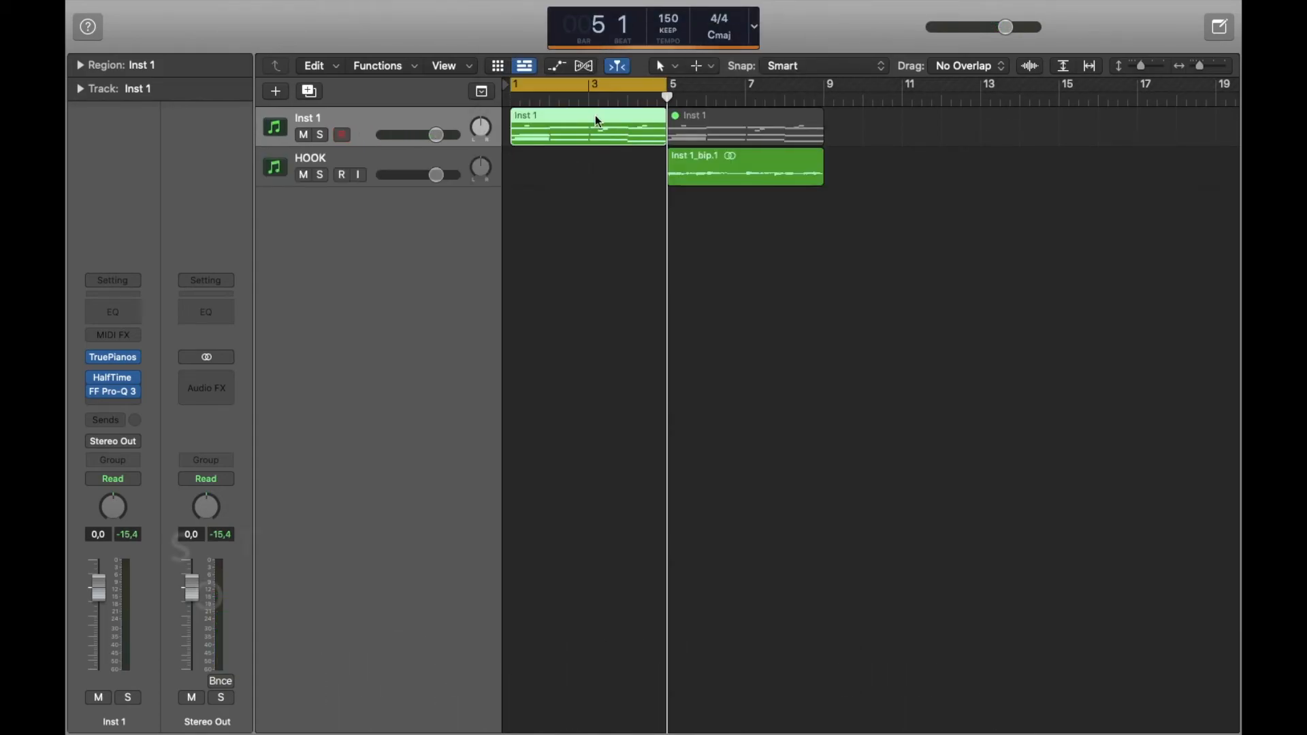
Step: Reopen the original Inst 1 region's notes and delete the short melody notes C5, D#4, F4, G#4 and A#4 from bars 1, 3 and 4
double_click(597, 123)
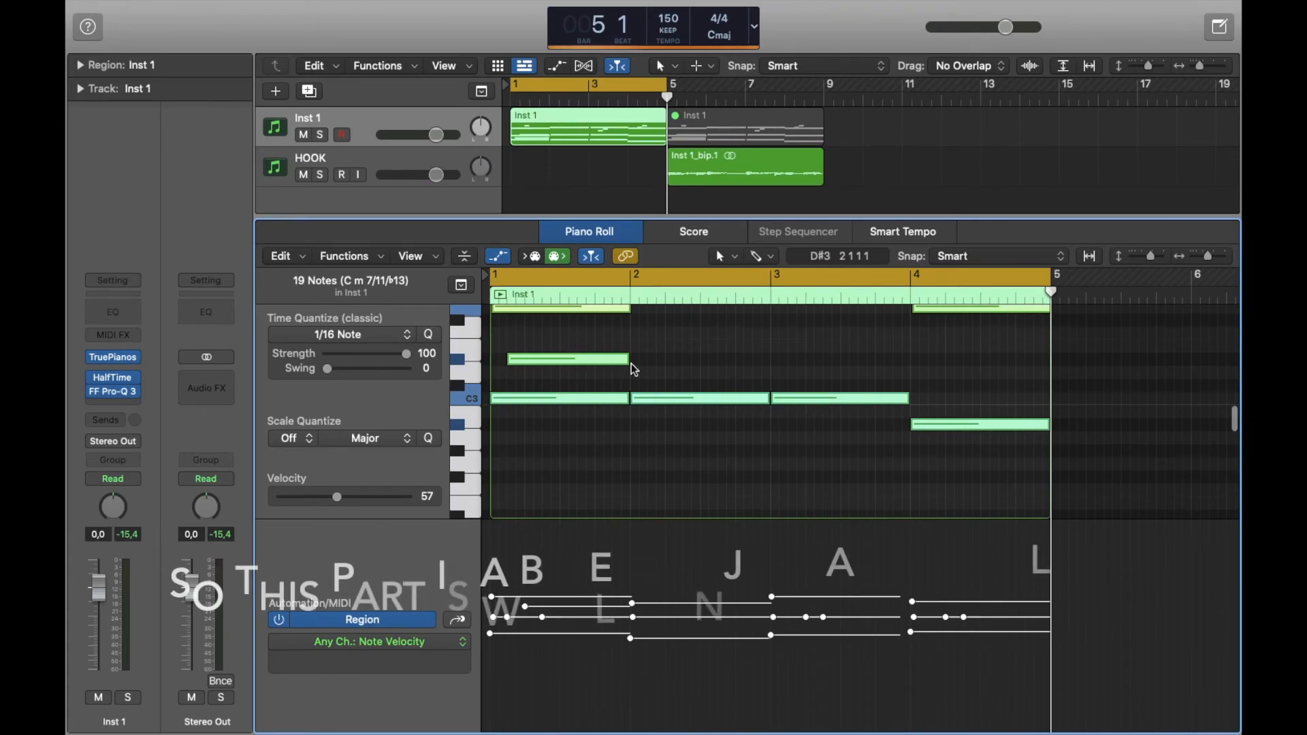
scroll(626, 368, "up", 3)
key("Return")
key("space")
left_click(652, 397)
scroll(652, 397, "up", 4)
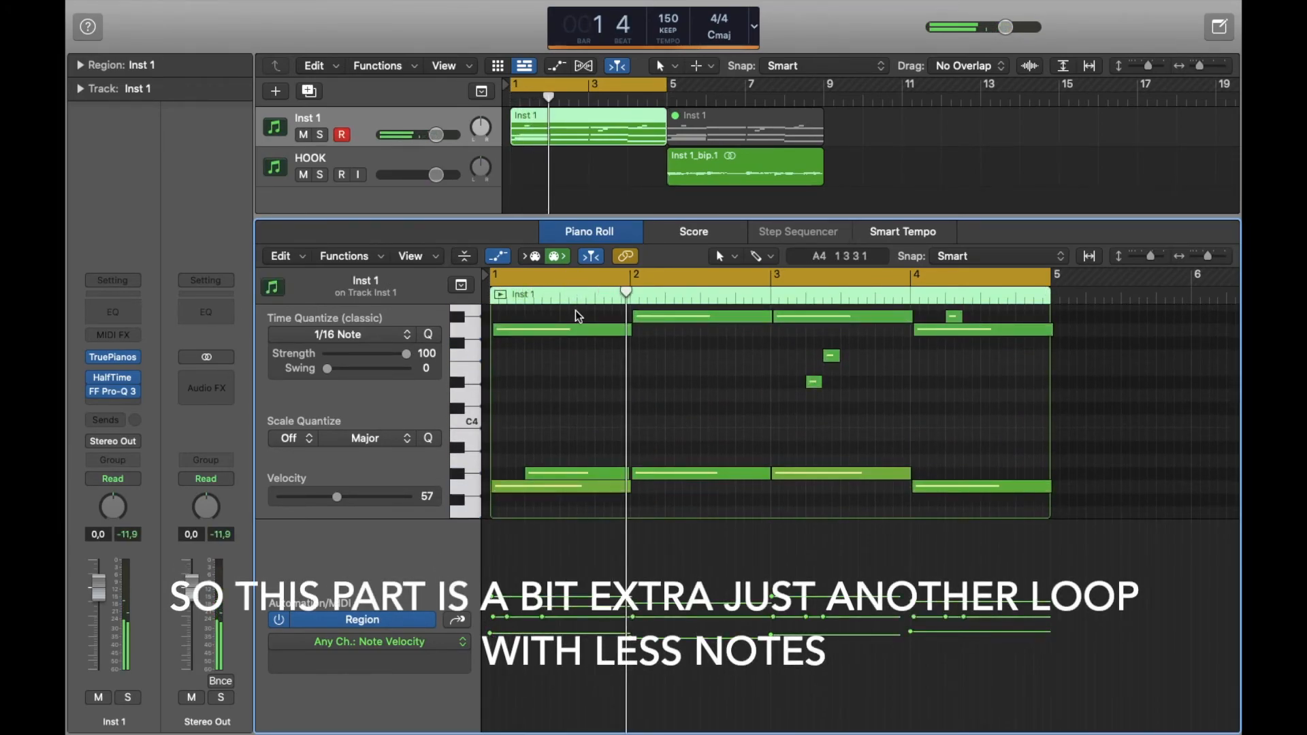
left_click(503, 259)
scroll(537, 383, "up", 4)
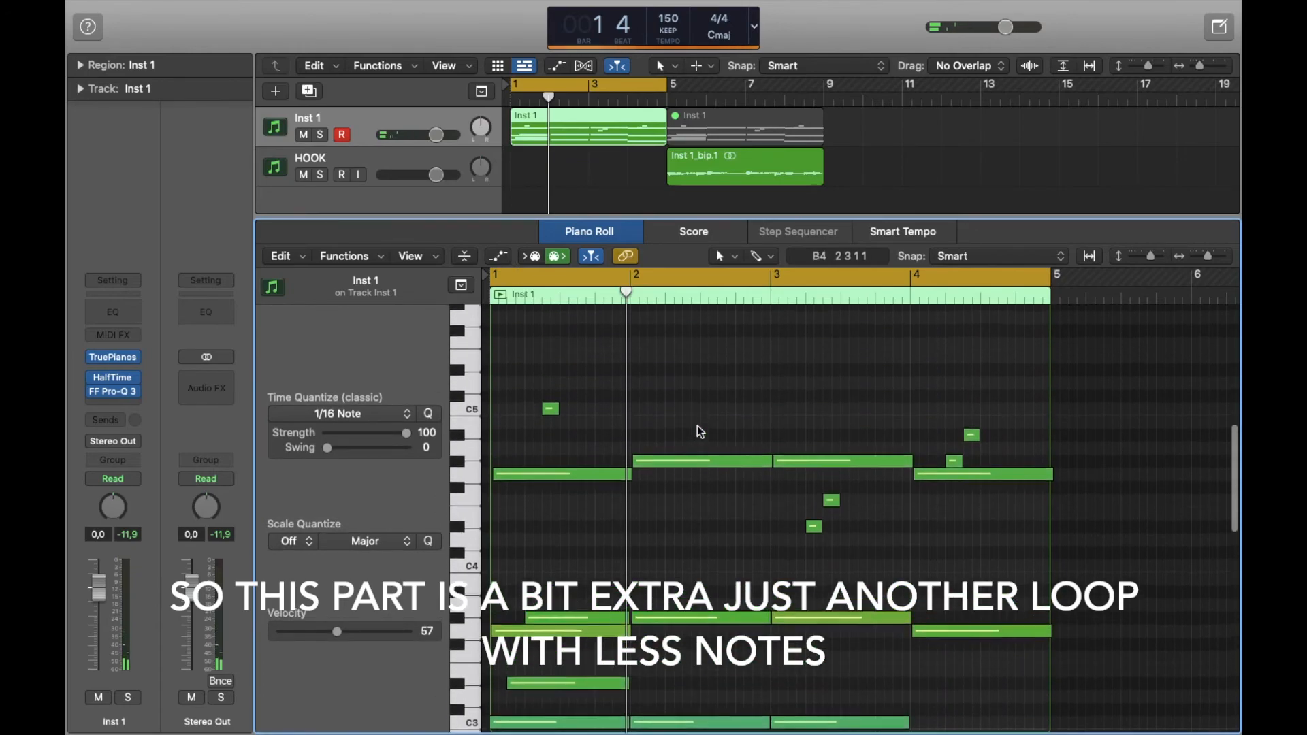
left_click_drag(536, 383, 1034, 446)
key("Delete")
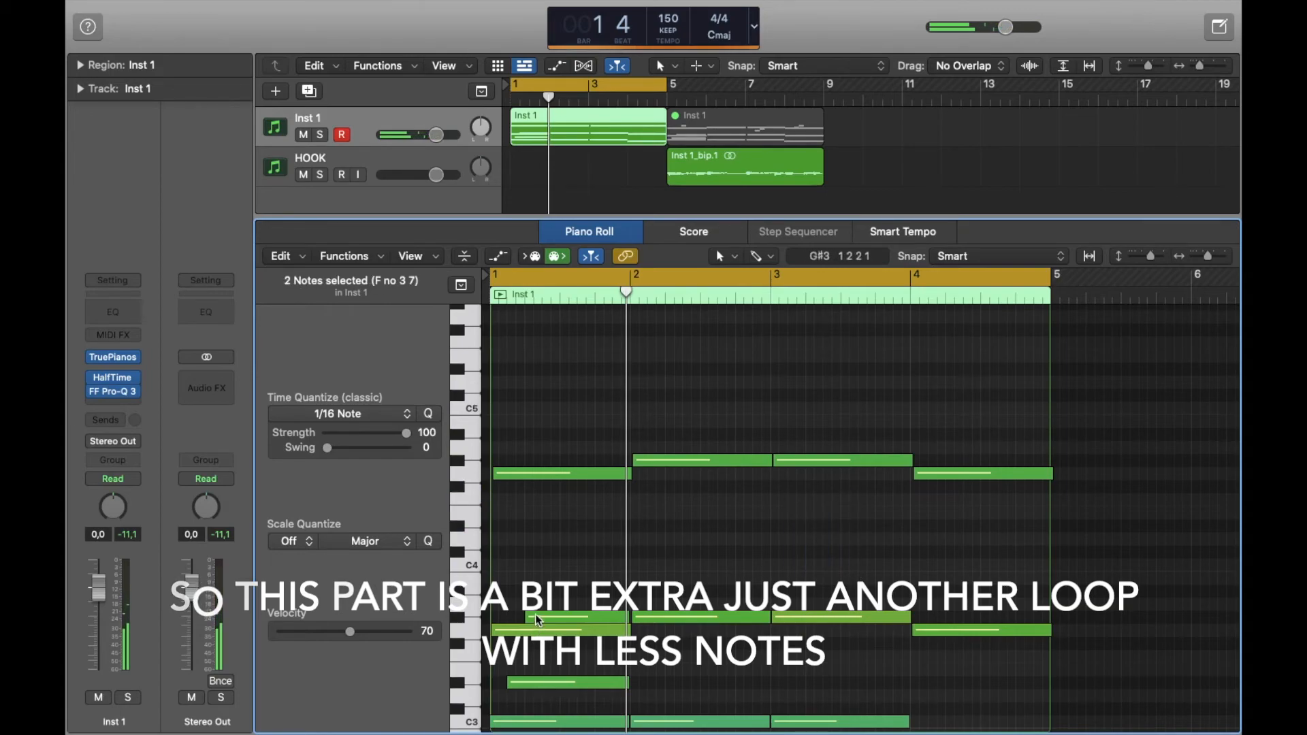
Step: Delete the staggered, late-starting G#3 and D#3 notes in bar 1, leaving only the long chord notes
left_click(559, 682)
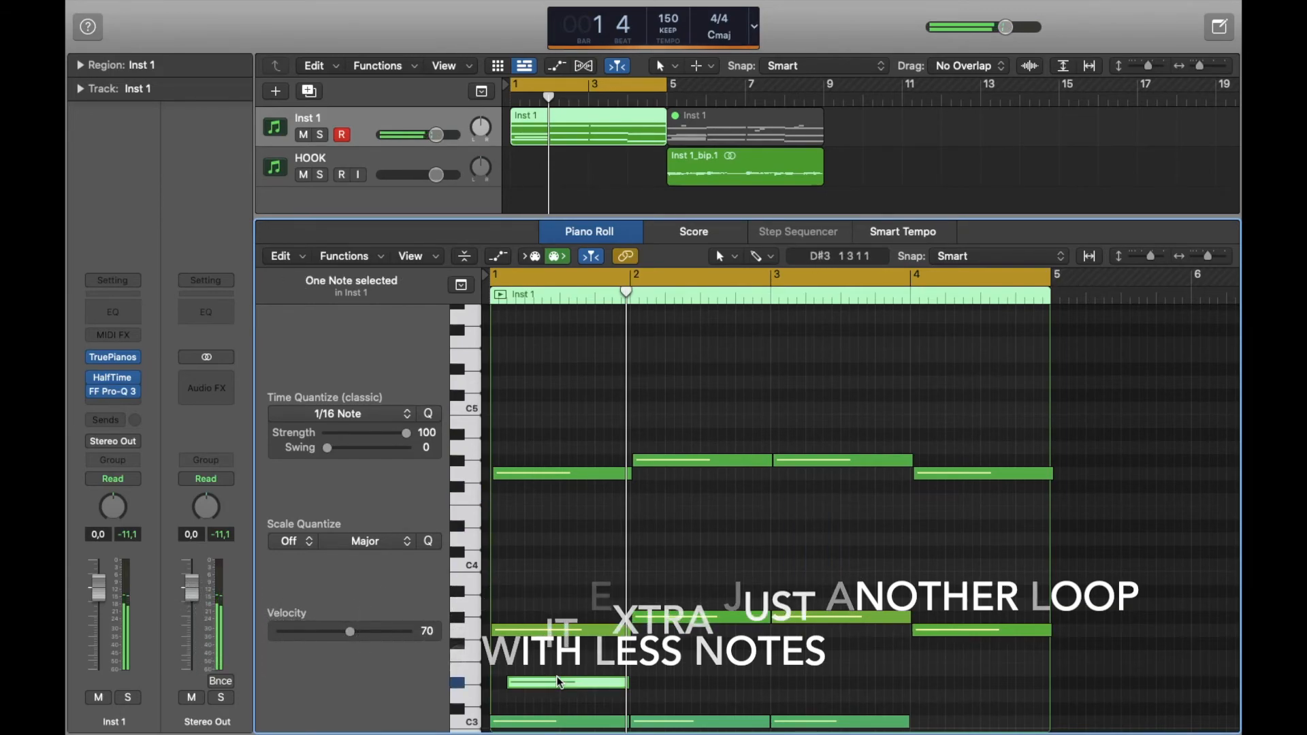
key("Delete")
key("space")
scroll(559, 682, "down", 2)
scroll(559, 683, "down", 3)
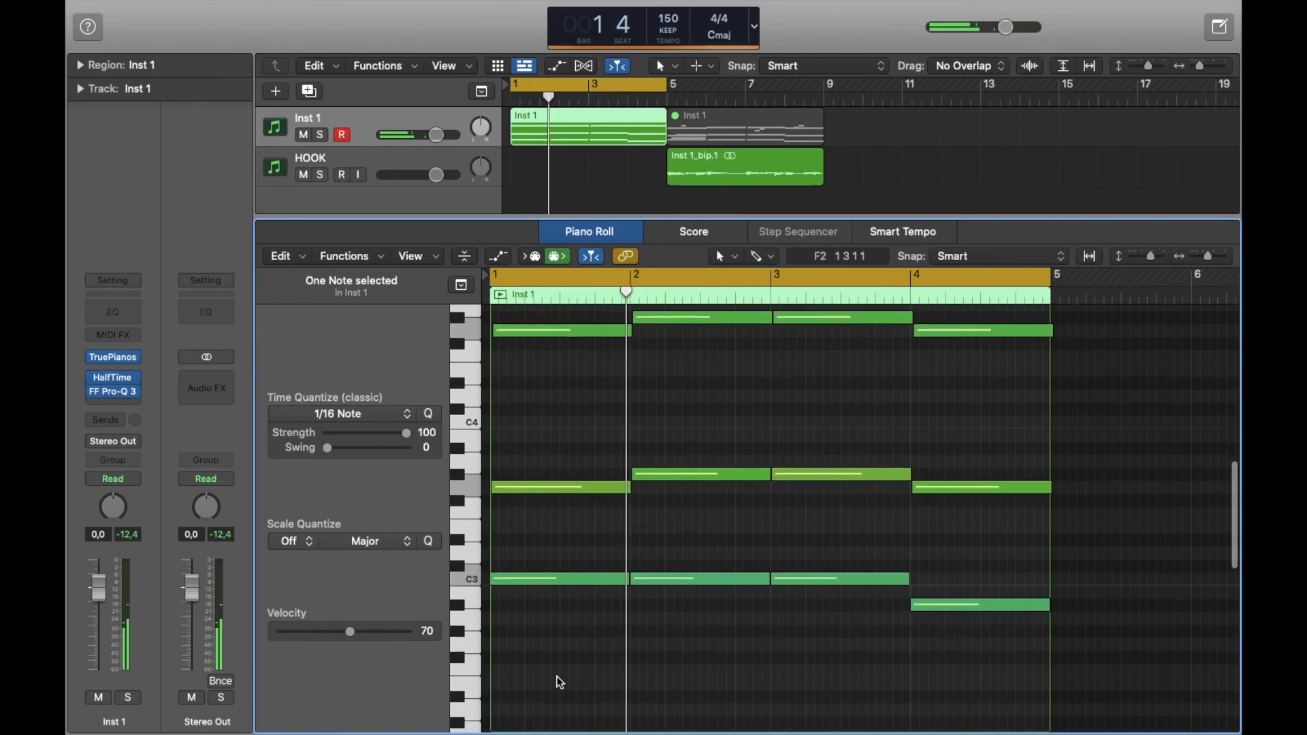
Step: Close the note editor and bounce the simplified Inst 1 region in place to an audio track named VERSE
key("e")
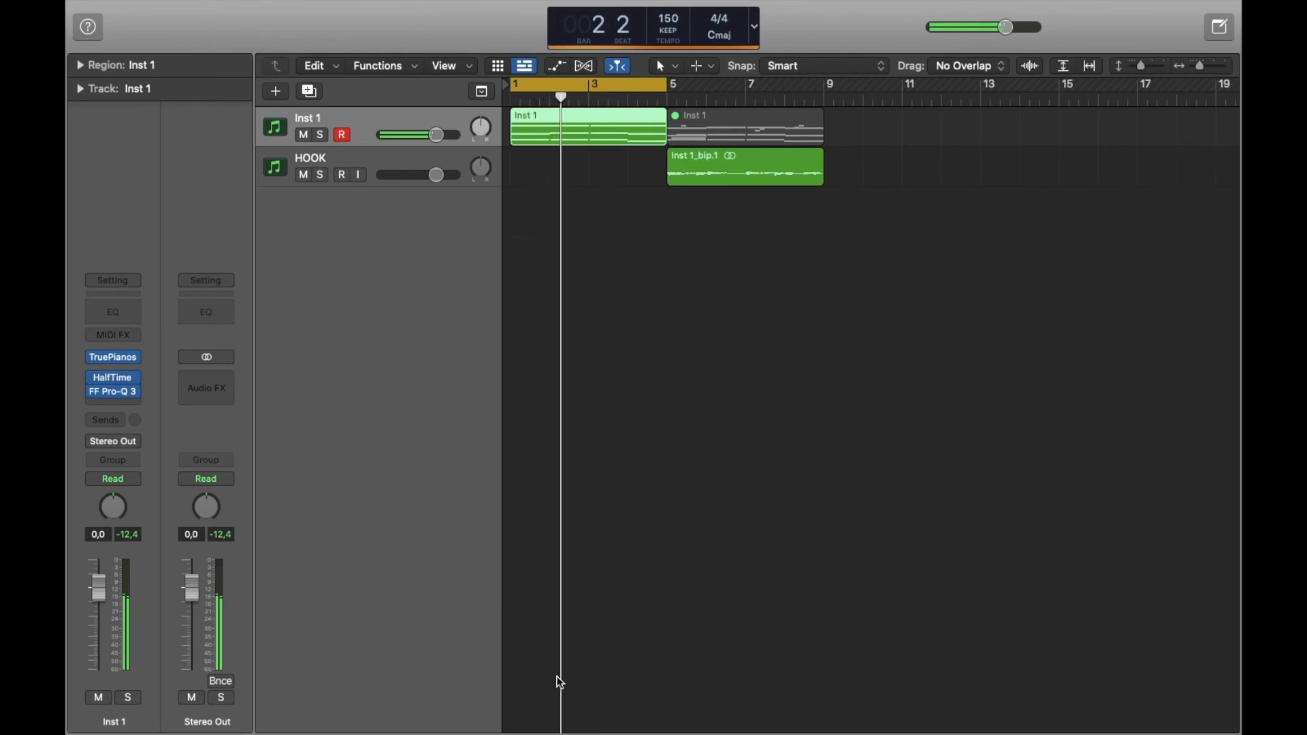
right_click(589, 146)
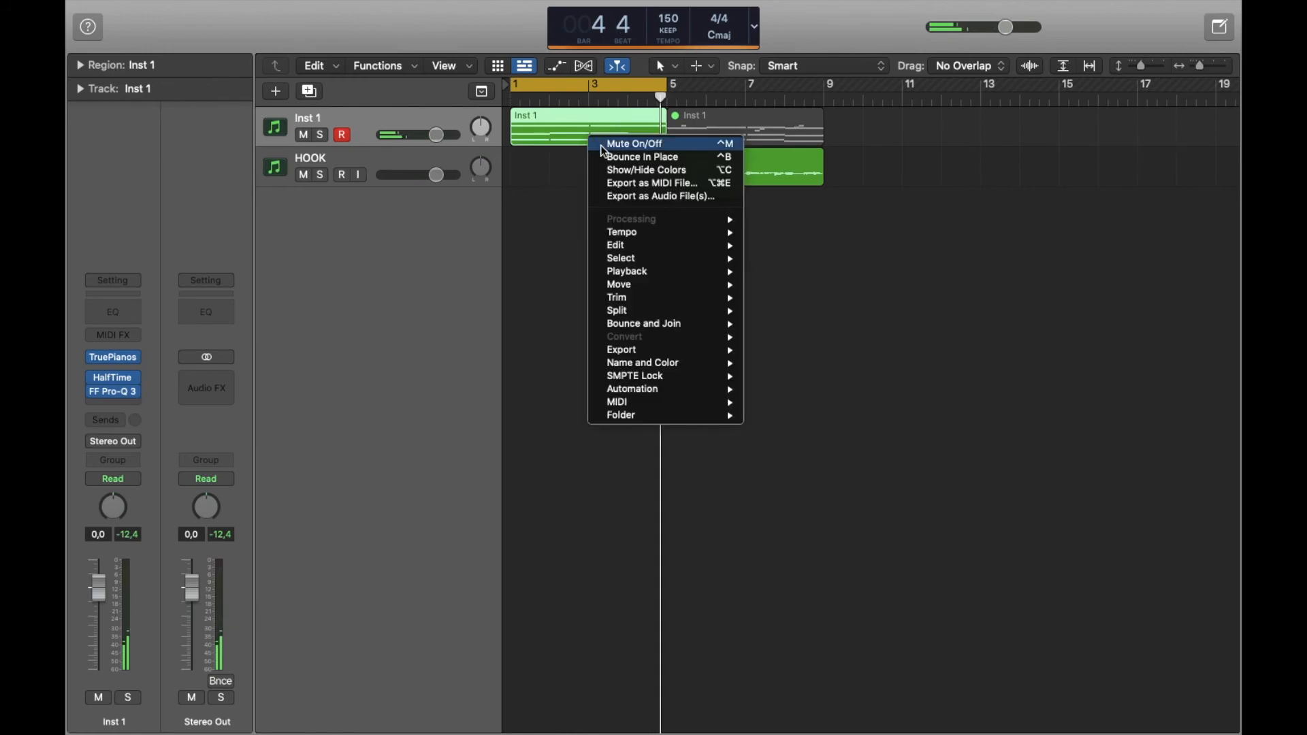
left_click(604, 158)
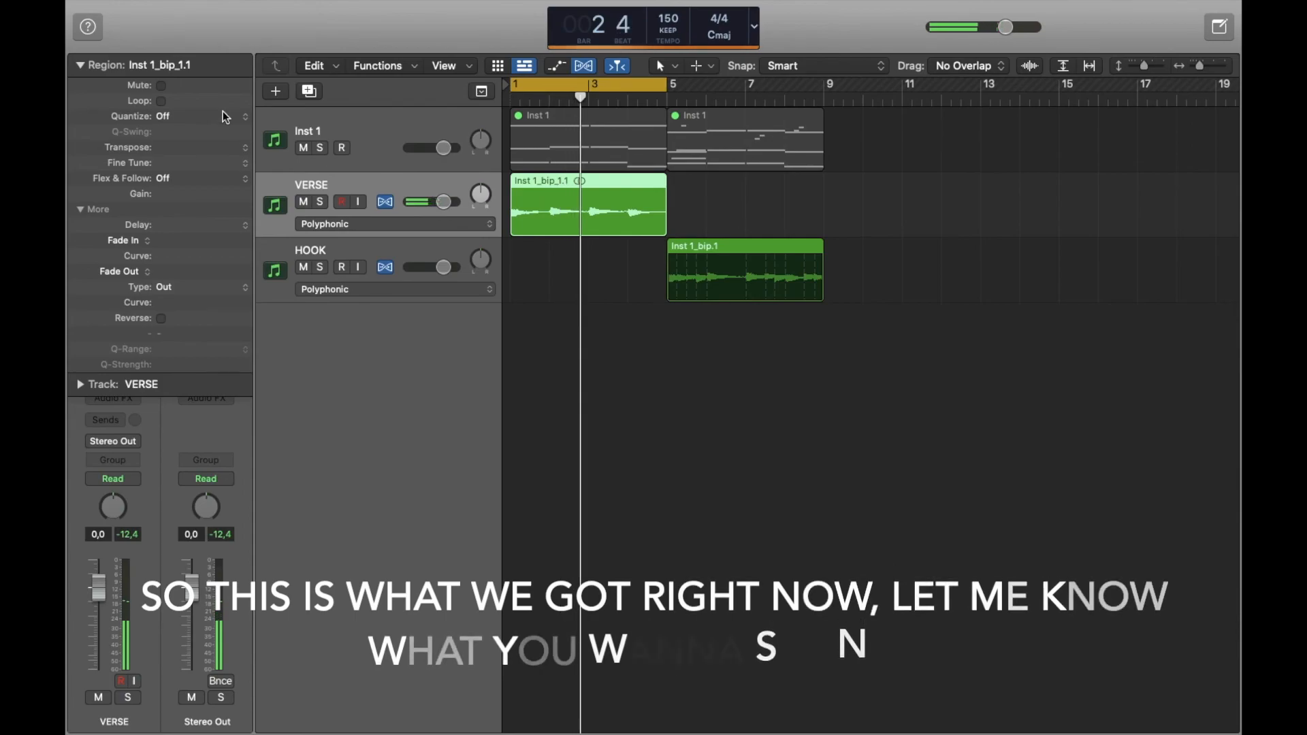
Step: Hide the inspector and the Flex controls so only the compact track arrangement is shown
key("i")
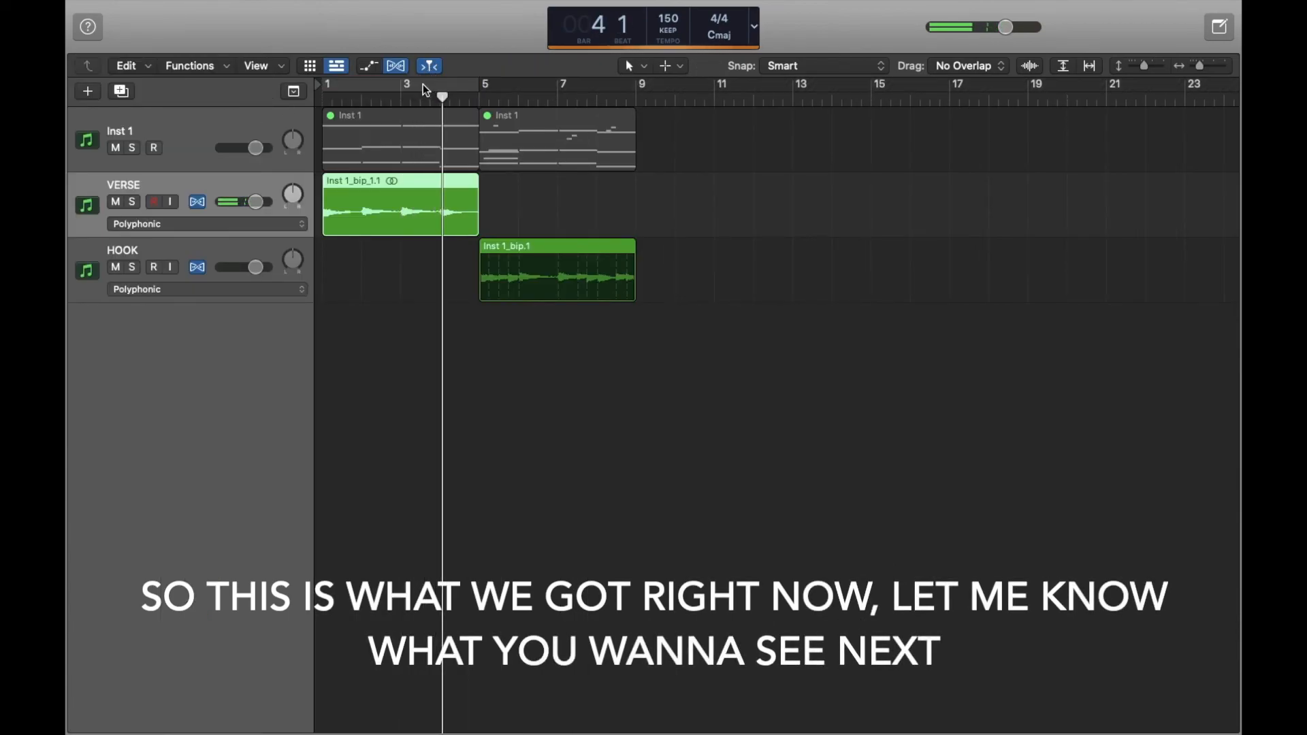
left_click(397, 66)
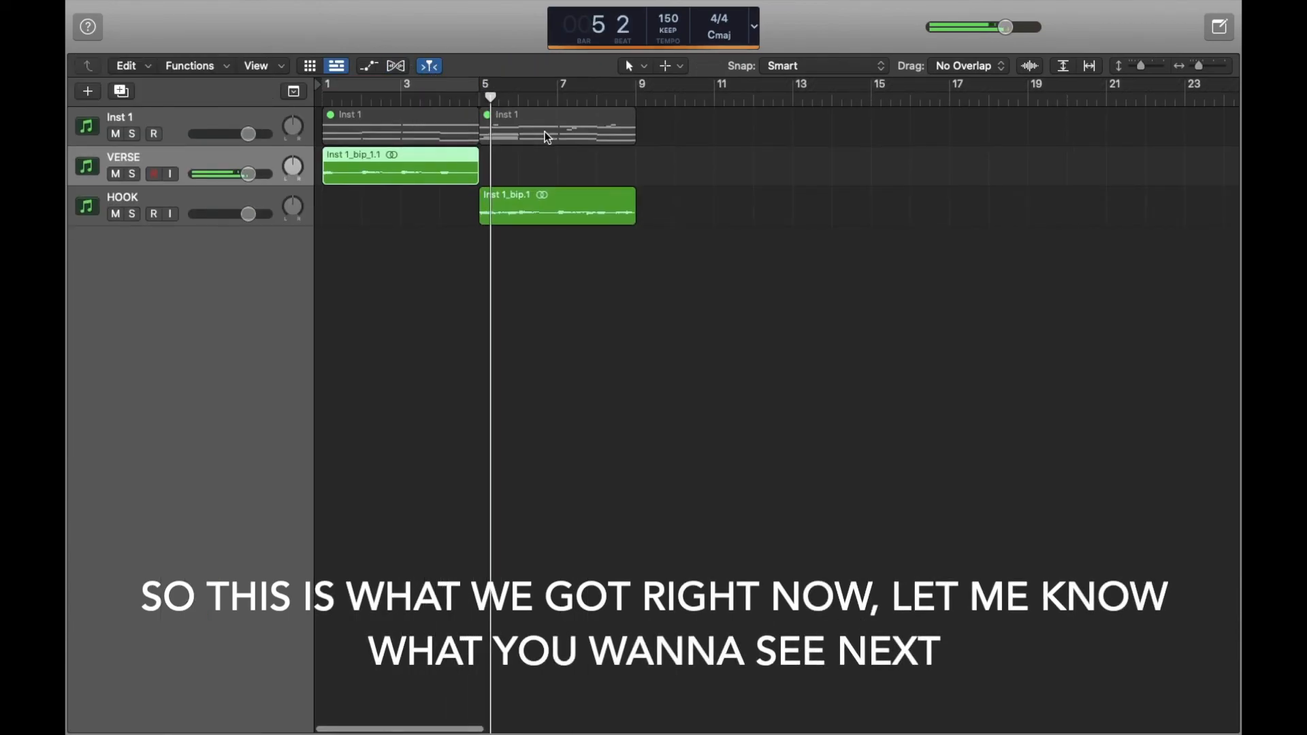